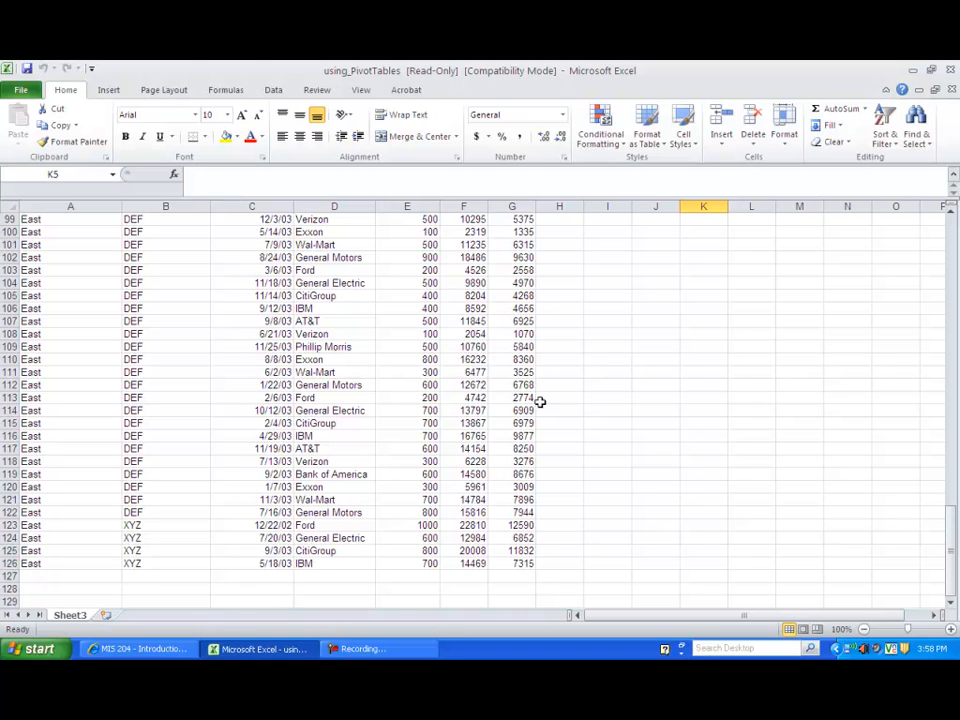
# - Examine the sales data range A1:G126 on Sheet3 and its column headings from Region to Profit
pyautogui.moveTo(520, 564)
pyautogui.mouseDown()
pyautogui.moveTo(377, 489)
pyautogui.moveTo(244, 319)
pyautogui.moveTo(150, 225)
pyautogui.moveTo(99, 195)
pyautogui.moveTo(77, 150)
pyautogui.mouseUp()
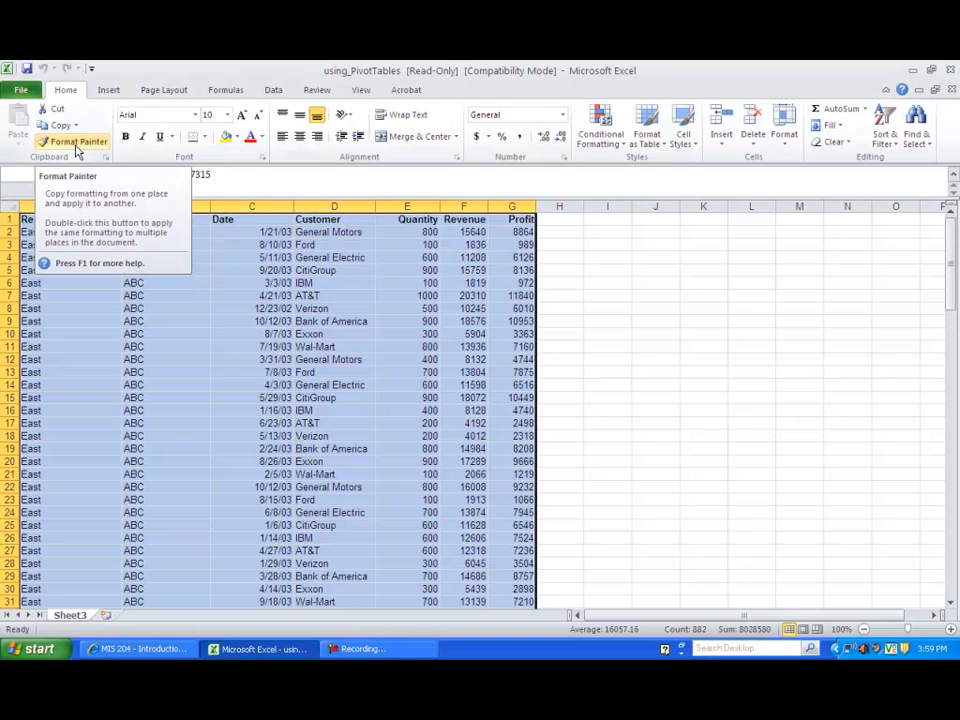
pyautogui.click(214, 219)
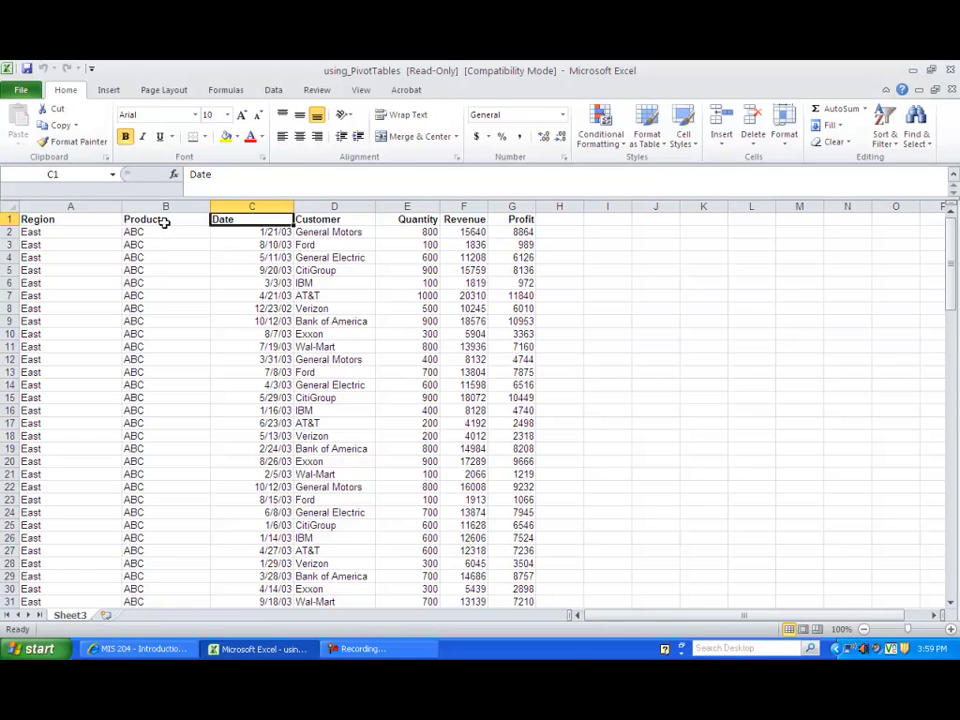
pyautogui.click(104, 223)
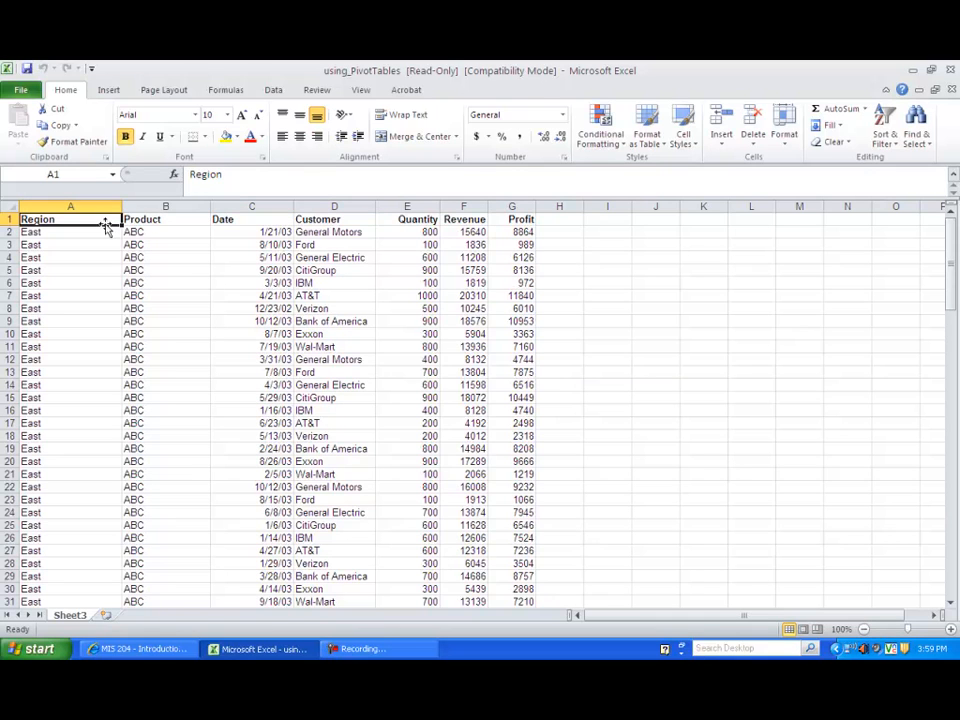
pyautogui.click(133, 219)
pyautogui.click(220, 218)
pyautogui.click(316, 218)
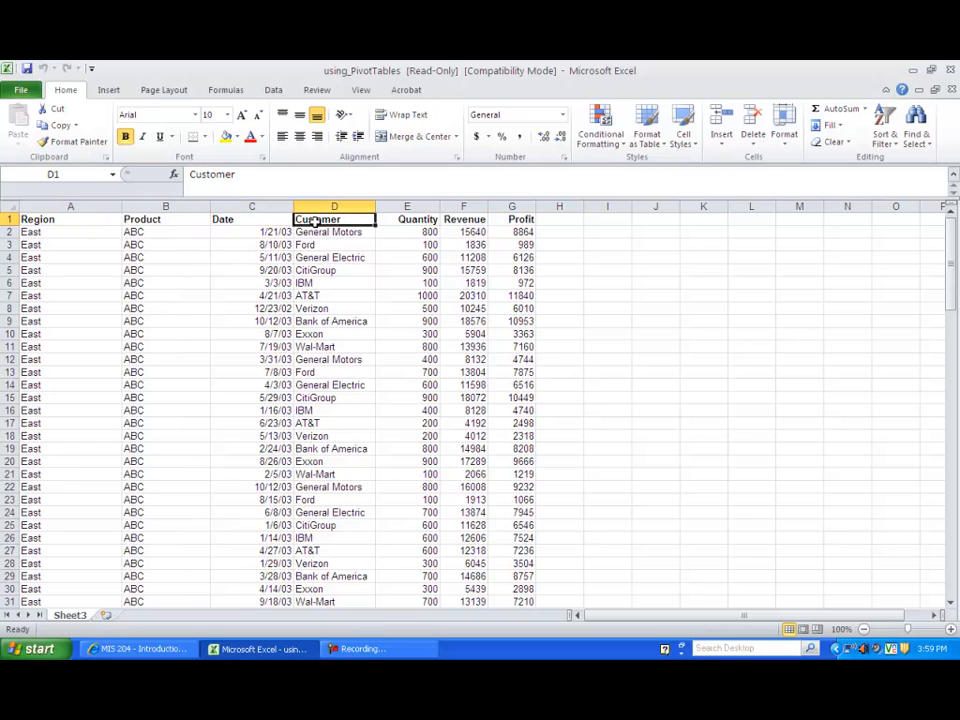
pyautogui.click(398, 221)
pyautogui.click(456, 220)
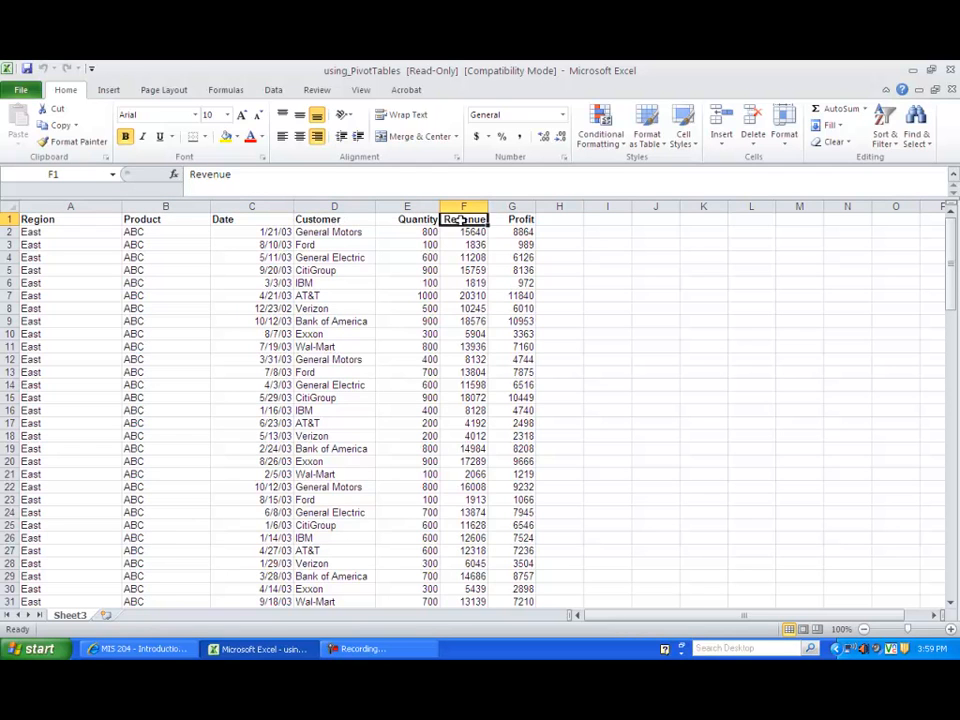
pyautogui.click(514, 229)
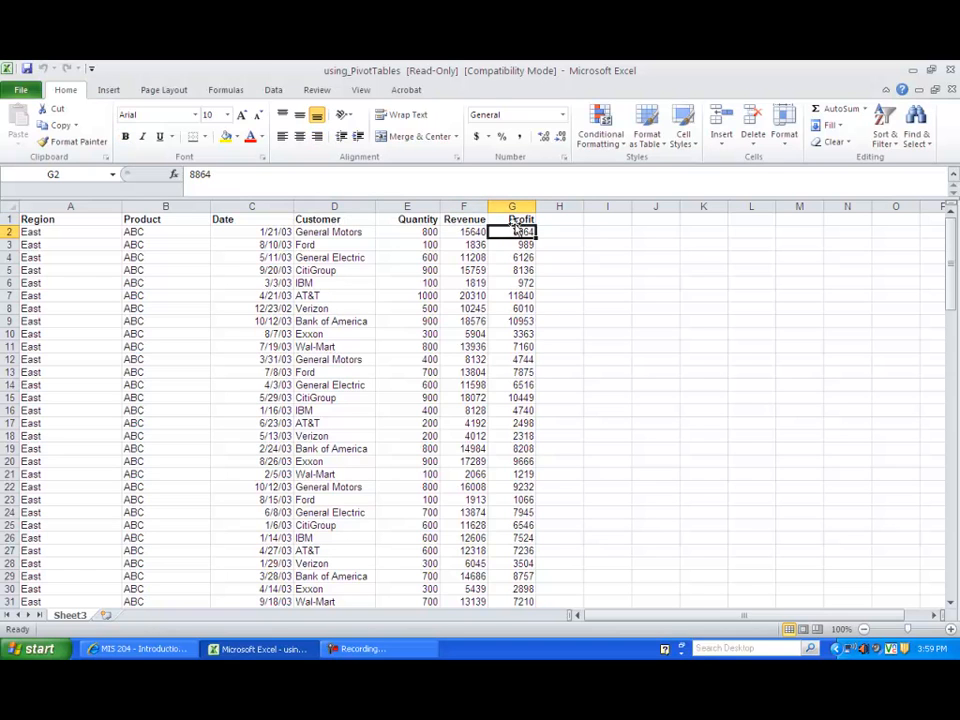
pyautogui.click(513, 219)
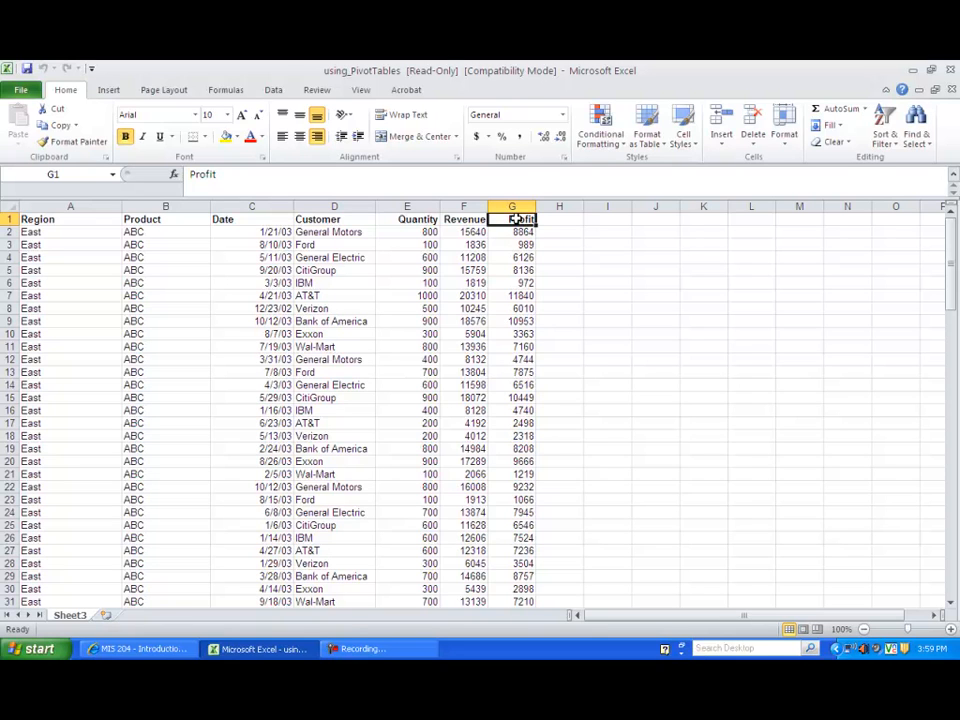
# - Create a PivotTable from Sheet3!$A$1:$G$126 on a new worksheet
pyautogui.click(107, 90)
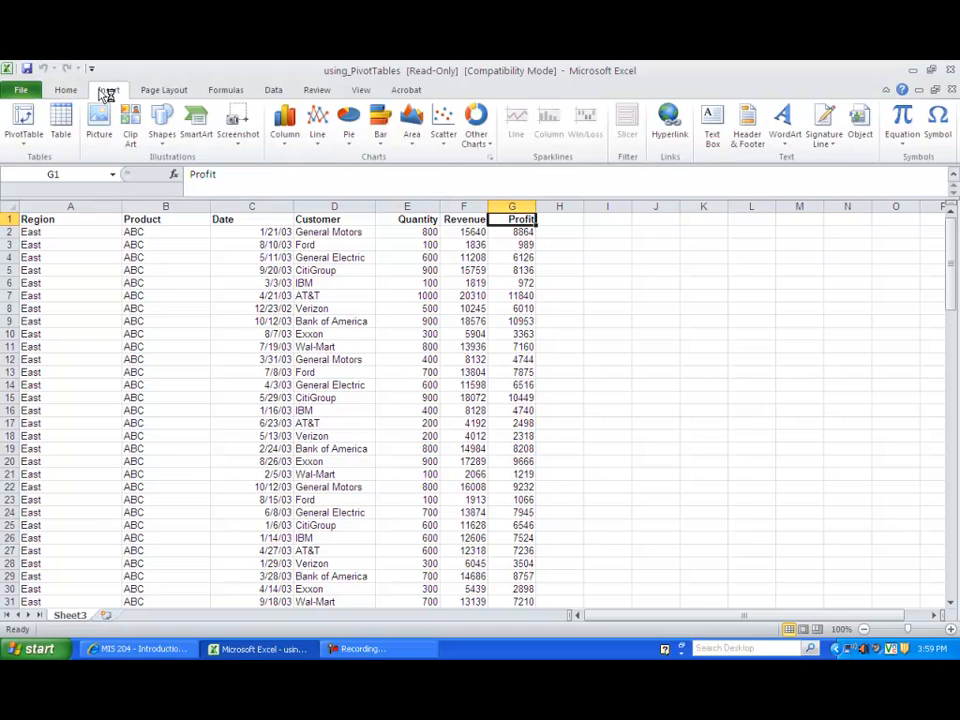
pyautogui.click(28, 140)
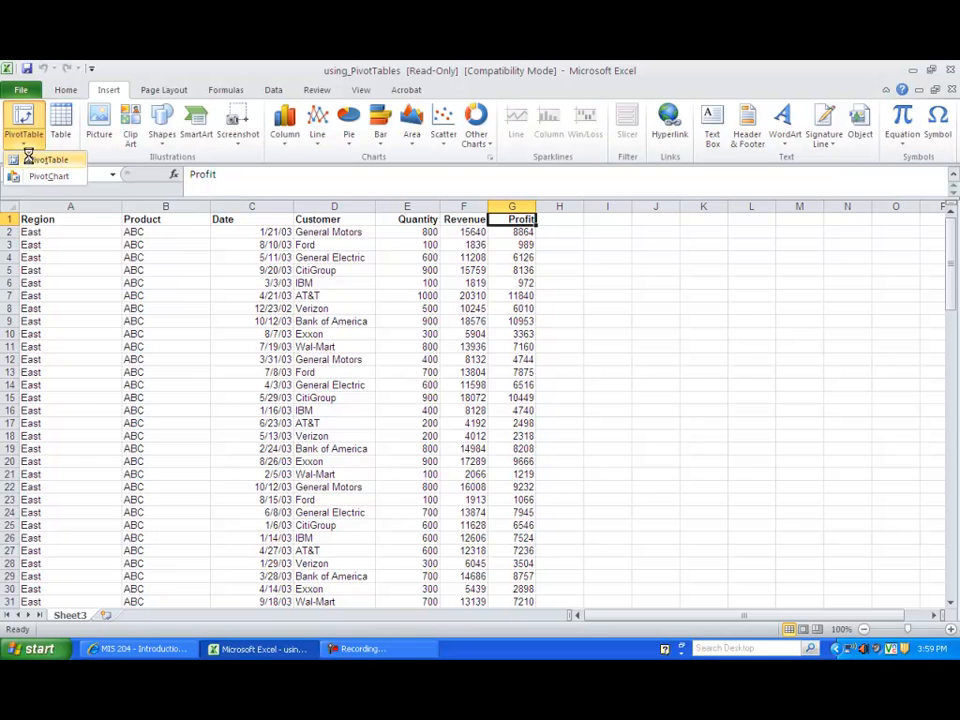
pyautogui.click(32, 159)
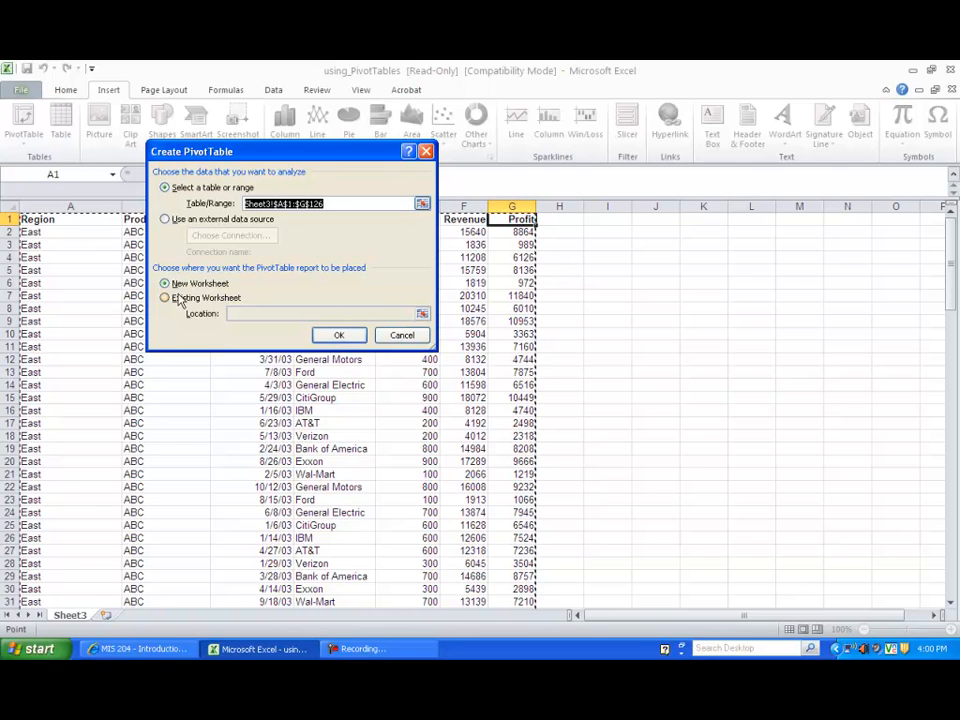
pyautogui.click(325, 338)
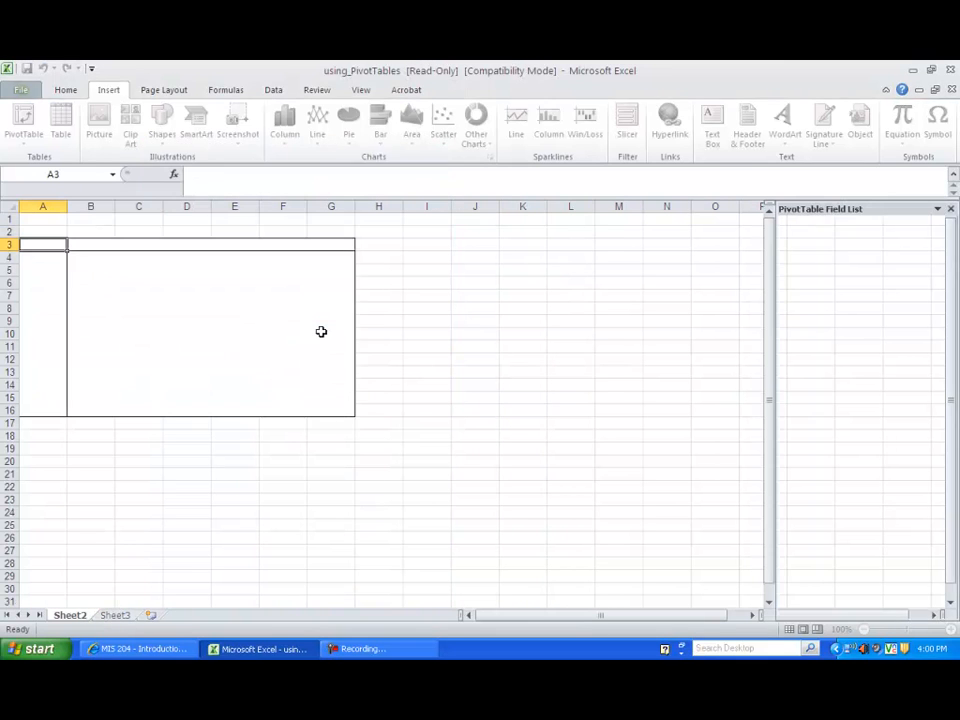
# - Rename the new PivotTable worksheet as Analysis and select a cell inside the empty PivotTable
pyautogui.rightClick(80, 619)
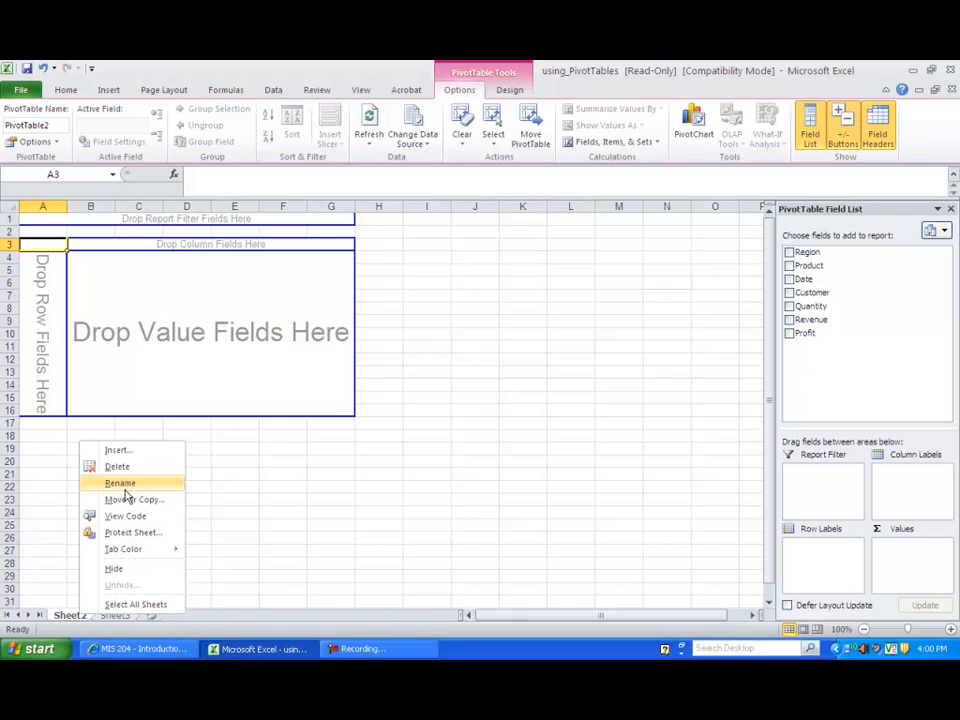
pyautogui.click(123, 487)
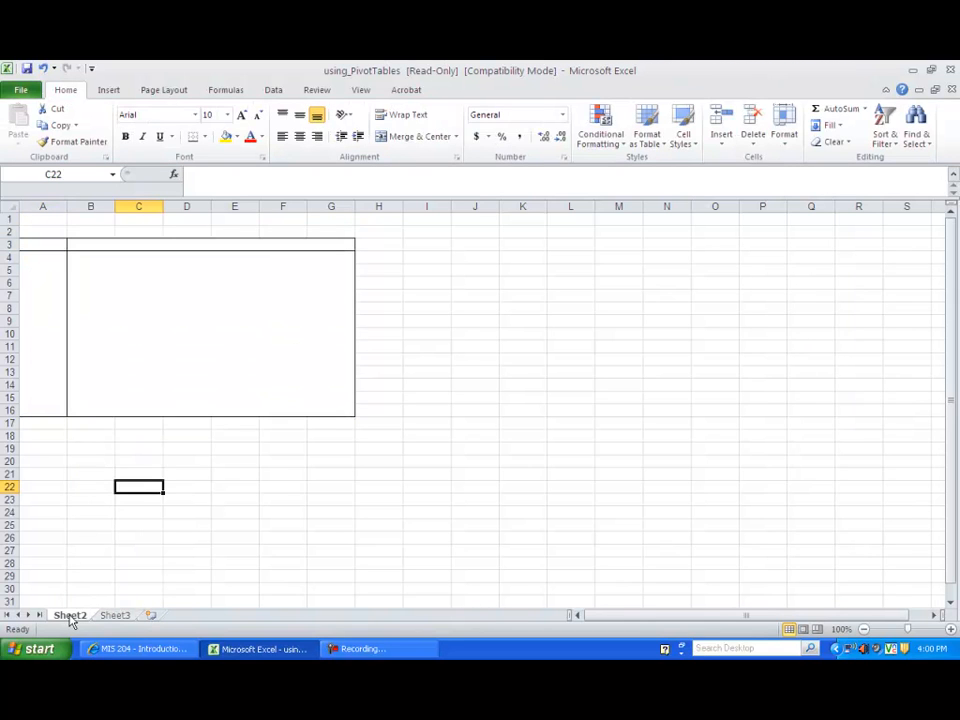
pyautogui.doubleClick(70, 615)
pyautogui.write('An')
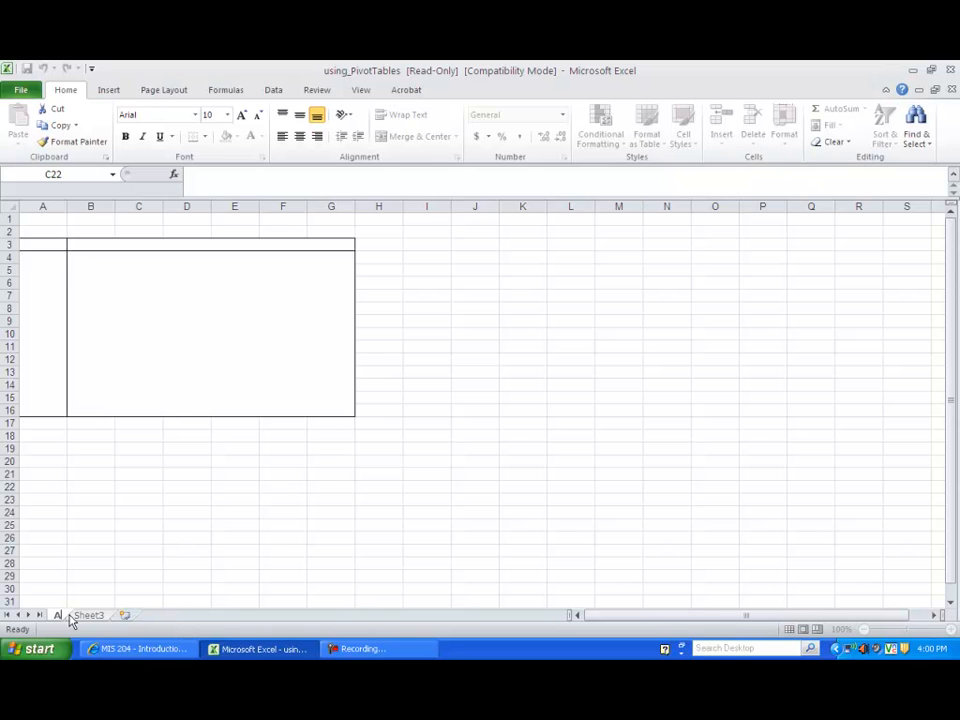
pyautogui.write('alysis')
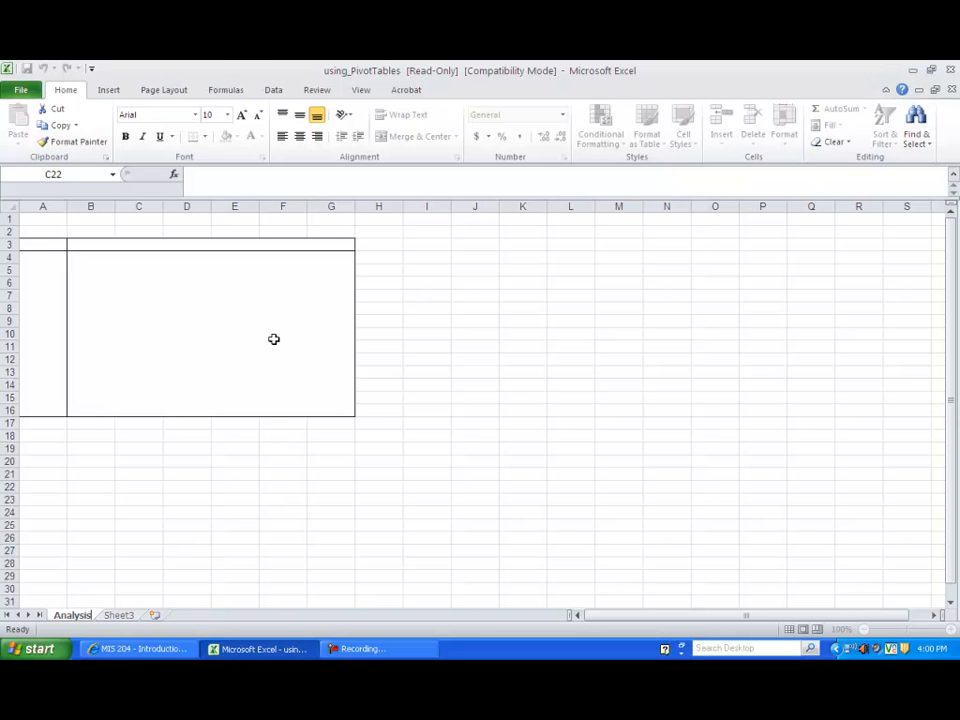
pyautogui.click(277, 257)
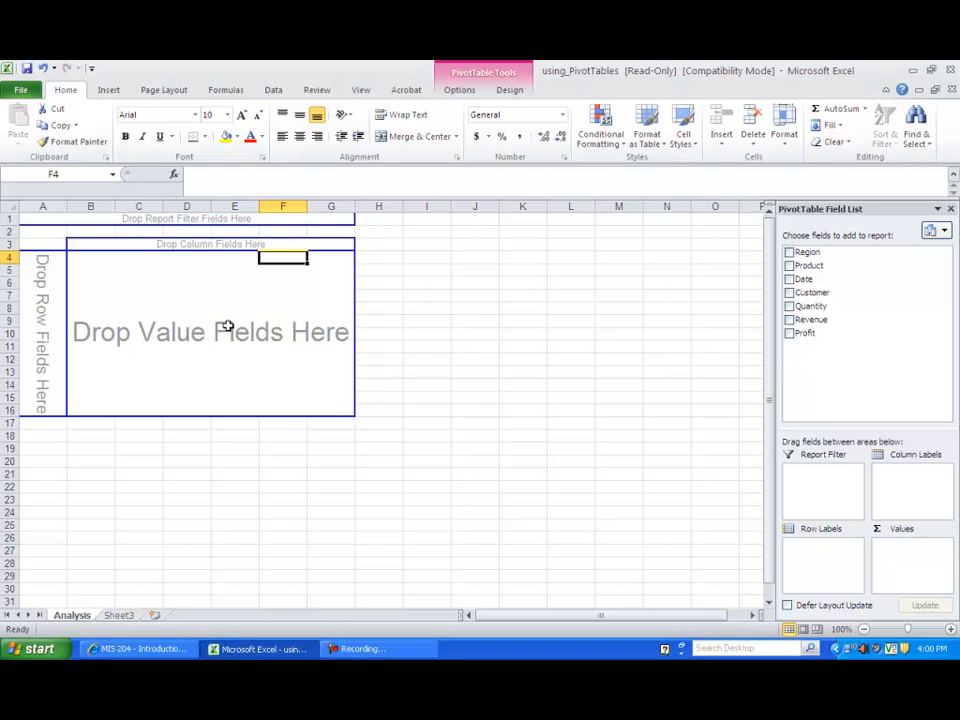
# - Add Customer as the PivotTable's row field with Revenue and Profit as summed values, and check the source data on Sheet3
pyautogui.click(790, 292)
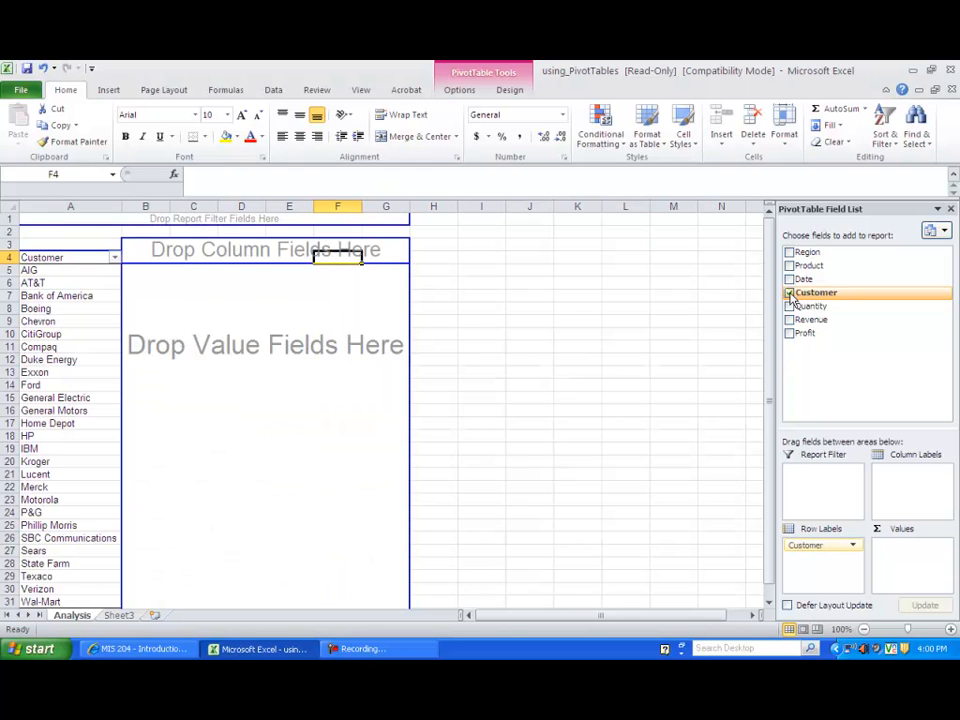
pyautogui.click(790, 320)
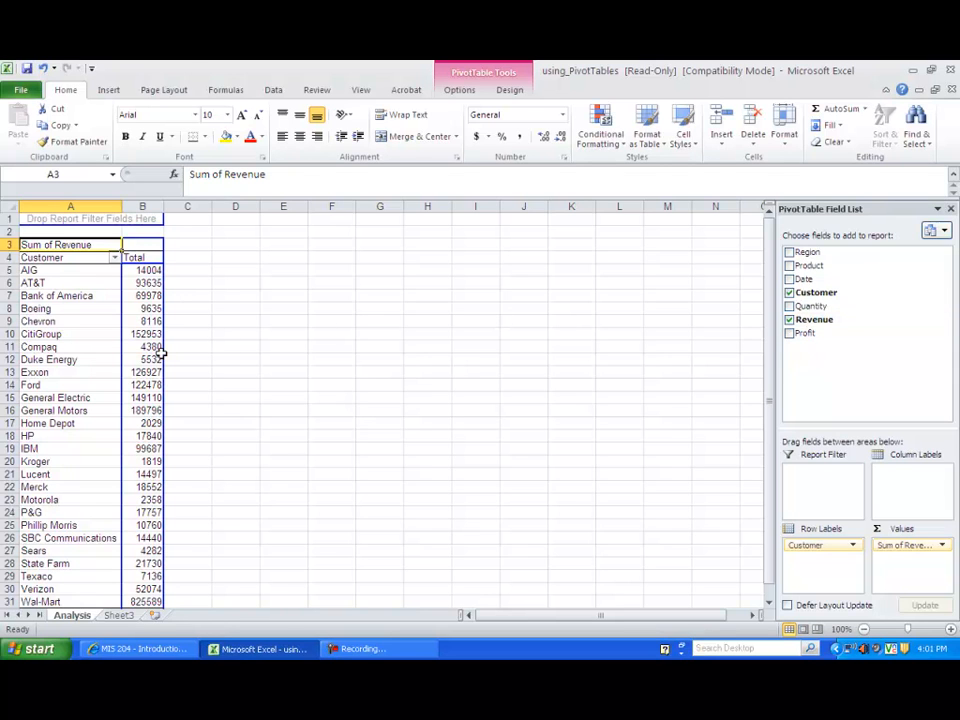
pyautogui.moveTo(123, 423)
pyautogui.moveTo(147, 290)
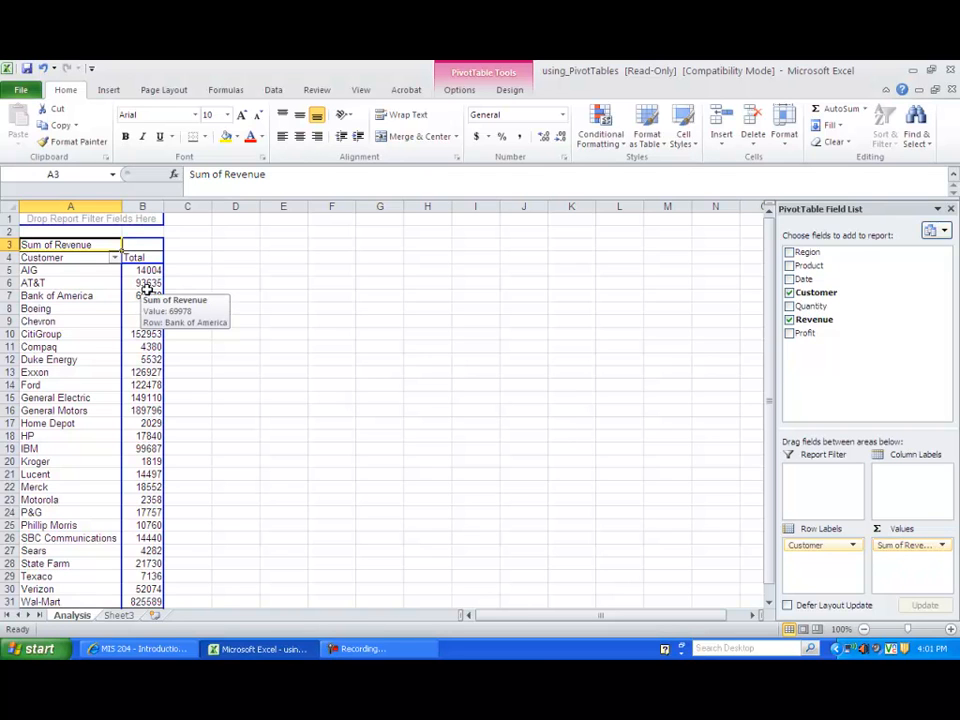
pyautogui.click(790, 334)
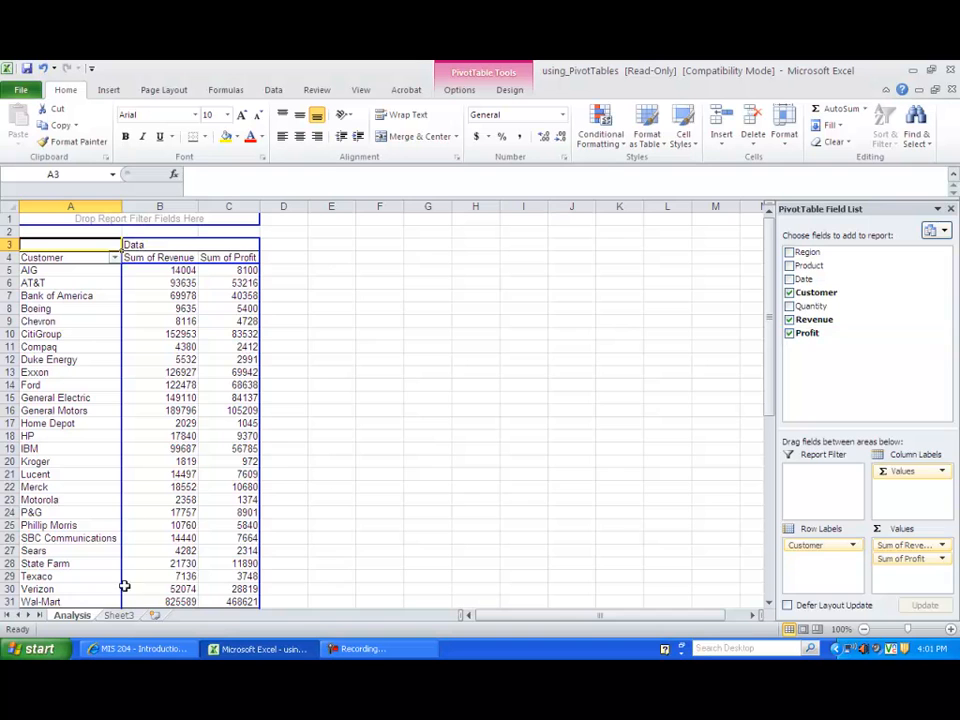
pyautogui.click(124, 617)
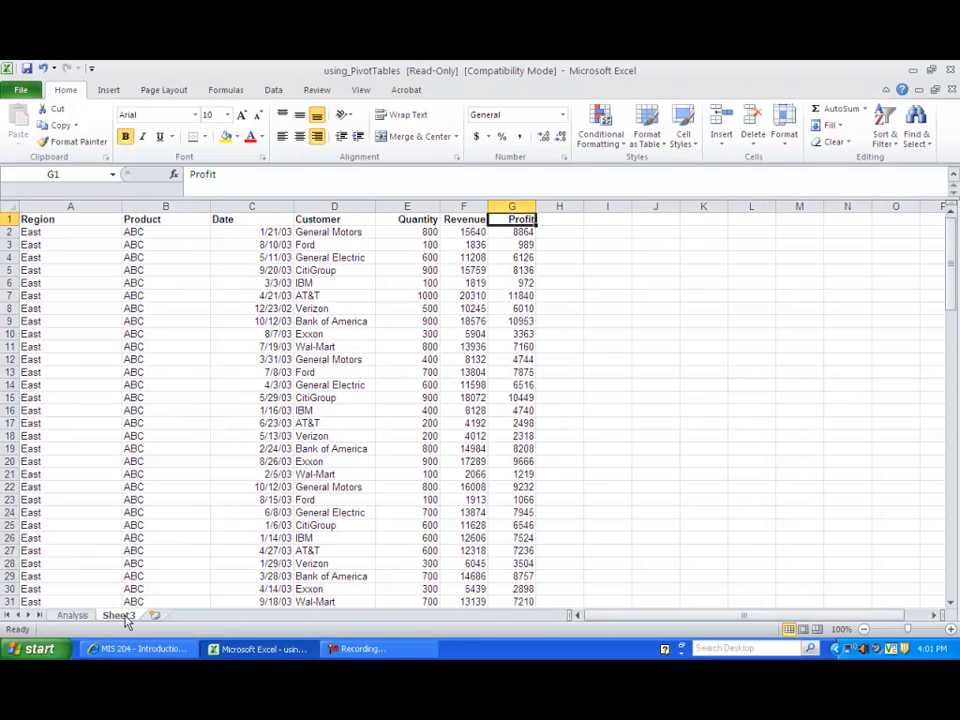
pyautogui.click(90, 617)
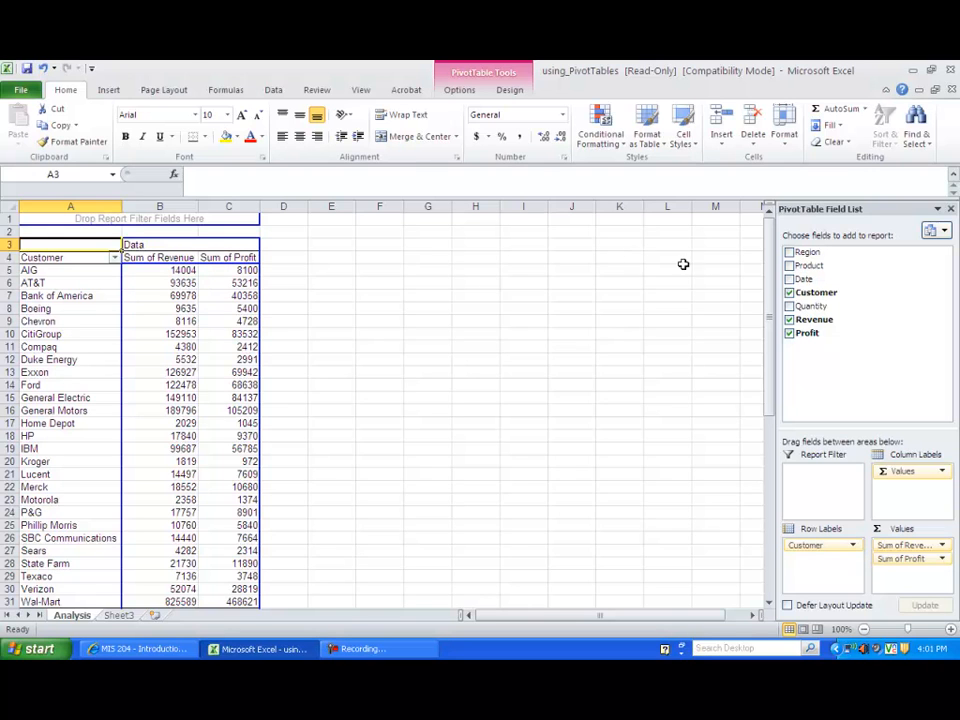
# - Replace the Customer row field with Product after trying Region, and compare the summary with the source data on Sheet3
pyautogui.click(790, 293)
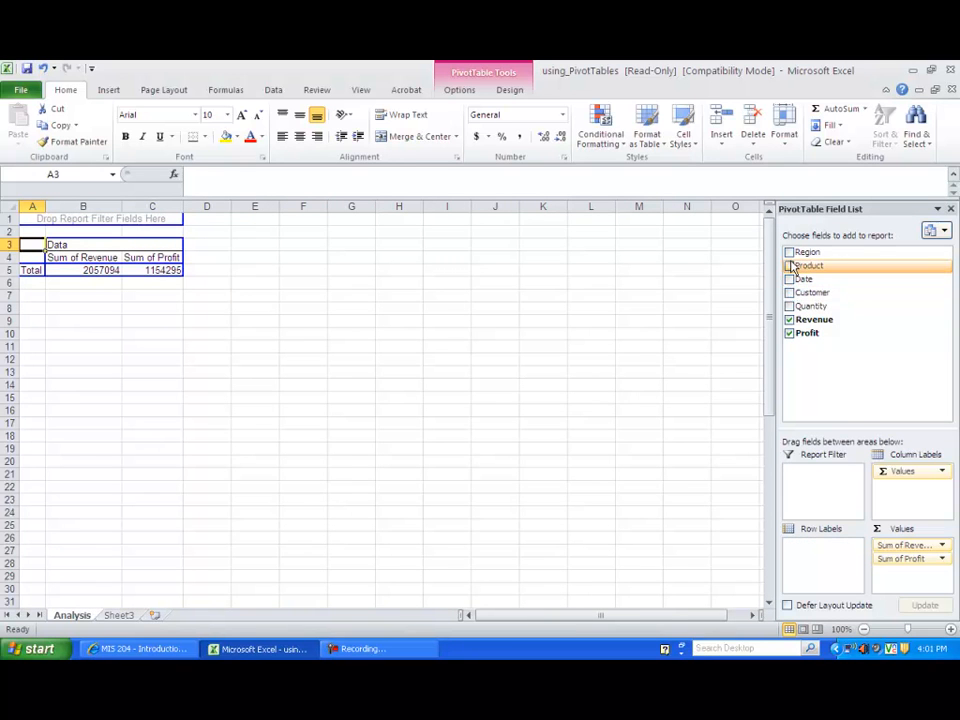
pyautogui.click(790, 253)
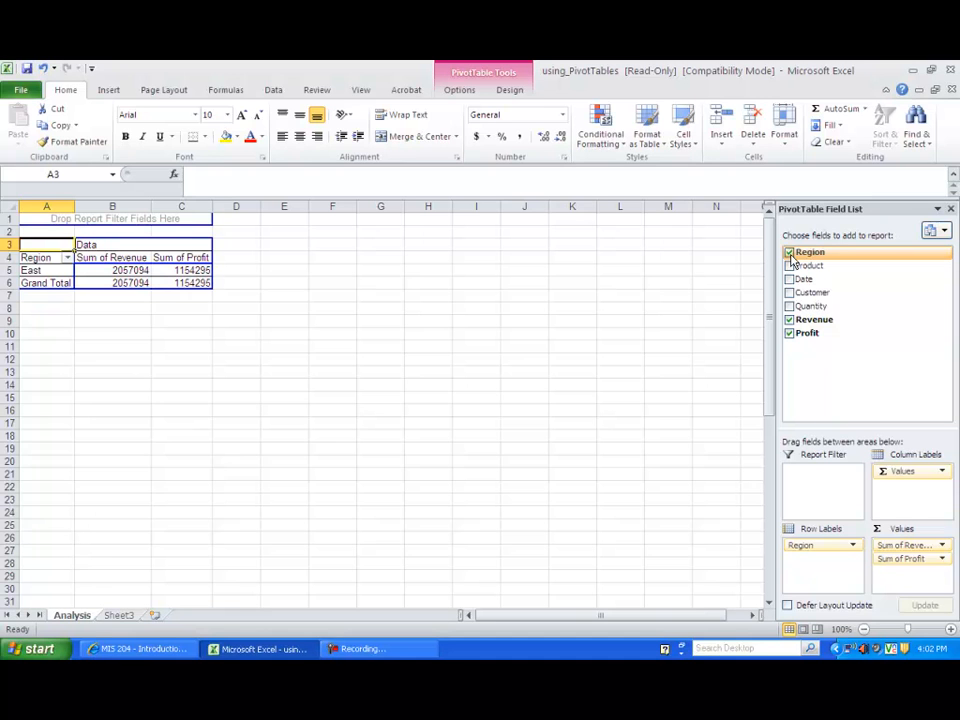
pyautogui.click(790, 254)
pyautogui.click(790, 266)
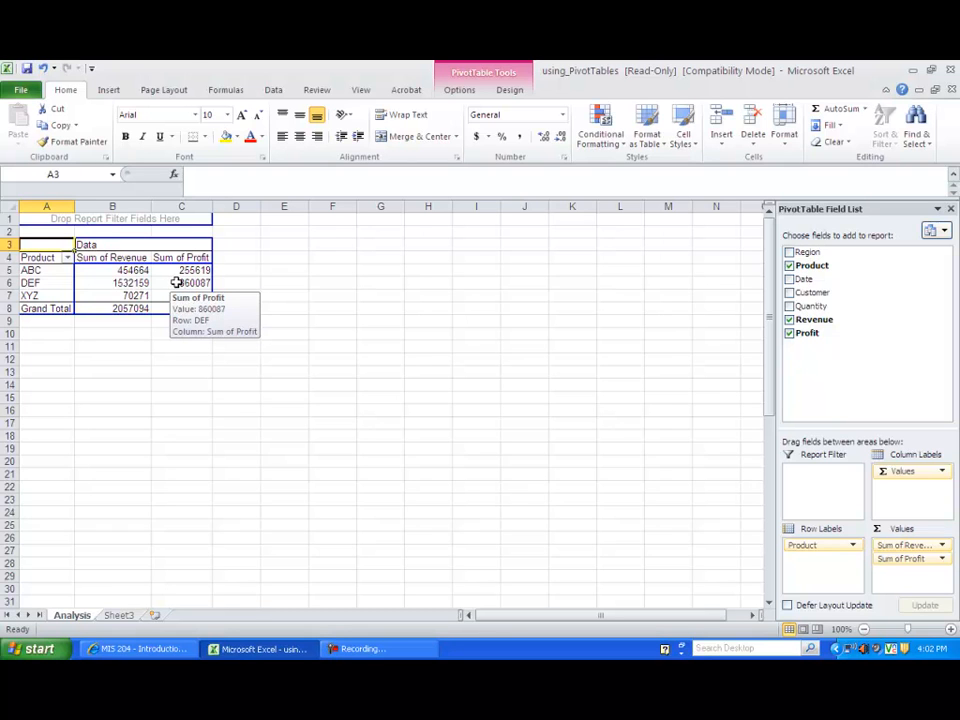
pyautogui.click(117, 616)
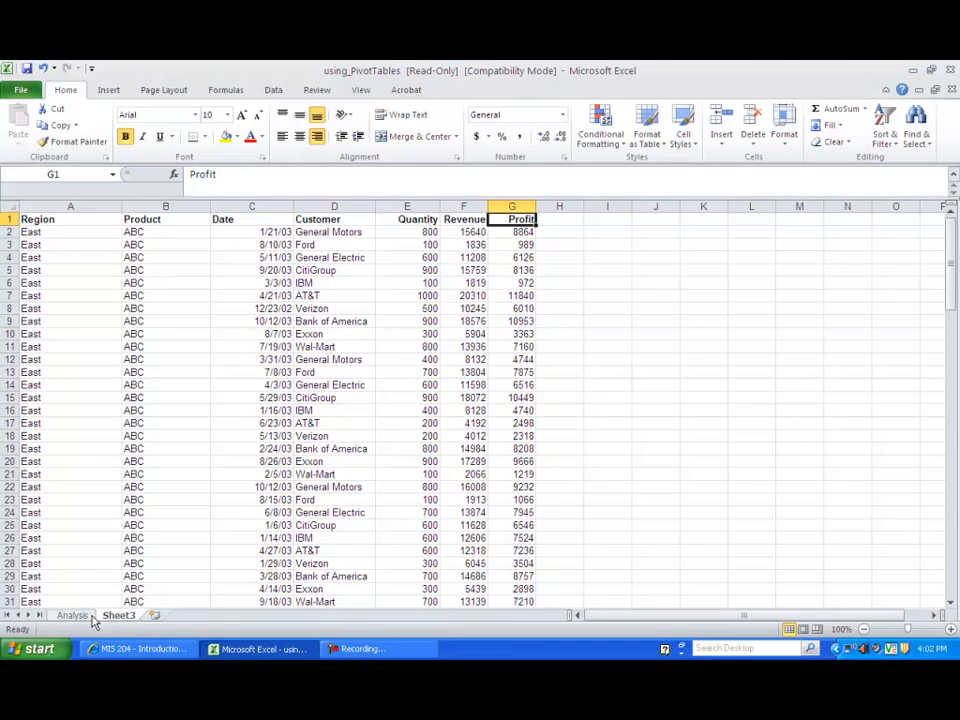
pyautogui.click(86, 618)
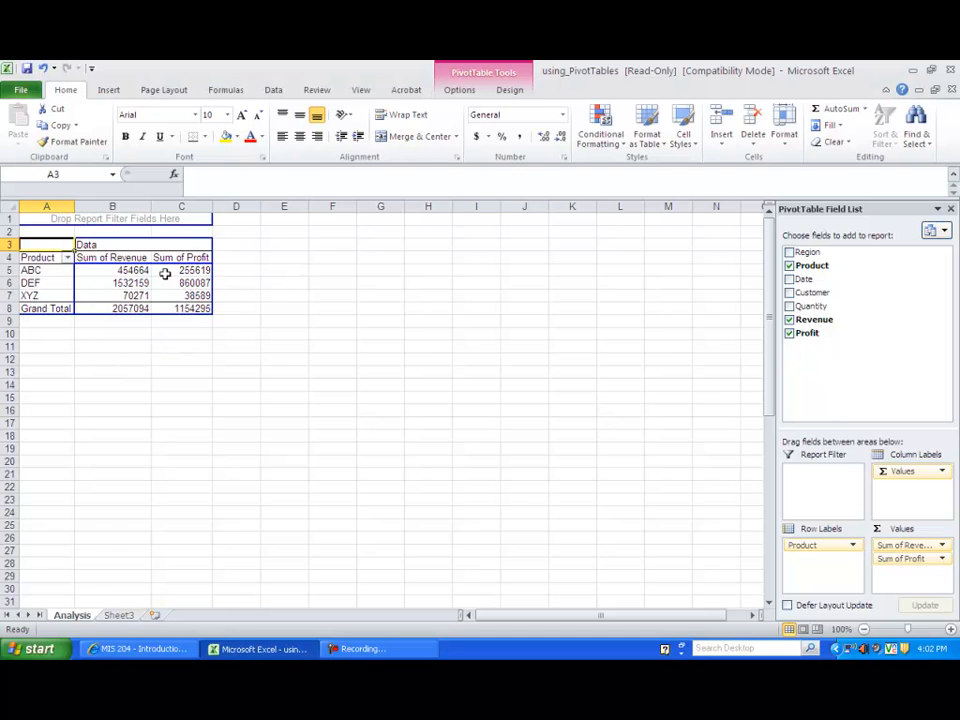
pyautogui.moveTo(181, 266)
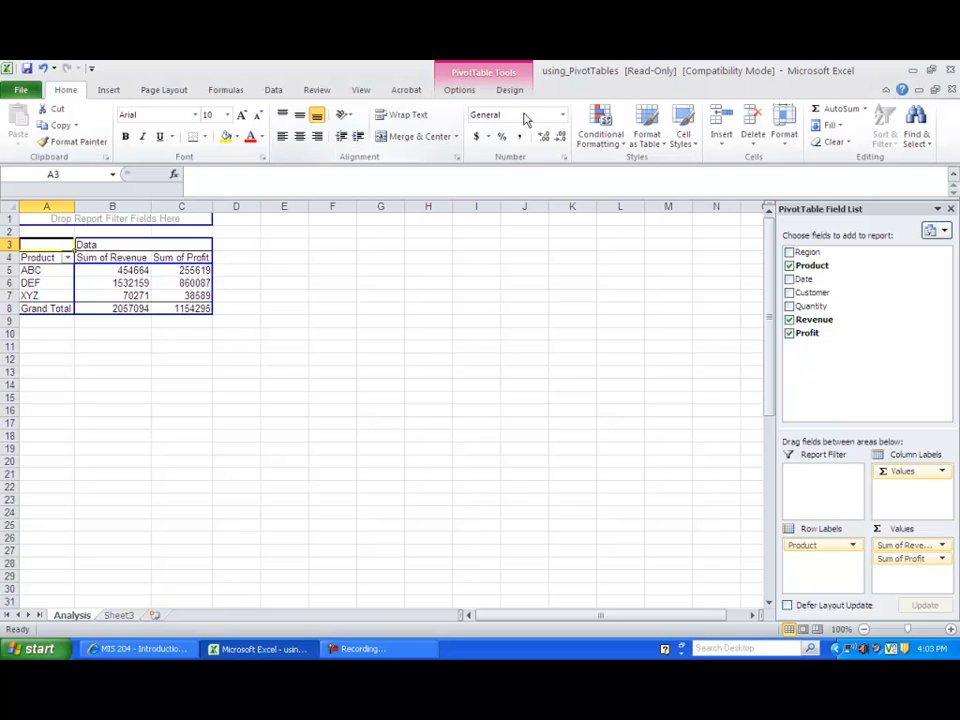
# - Start a new calculated field in the PivotTable and name it "Increase in Profits by 10%"
pyautogui.click(462, 90)
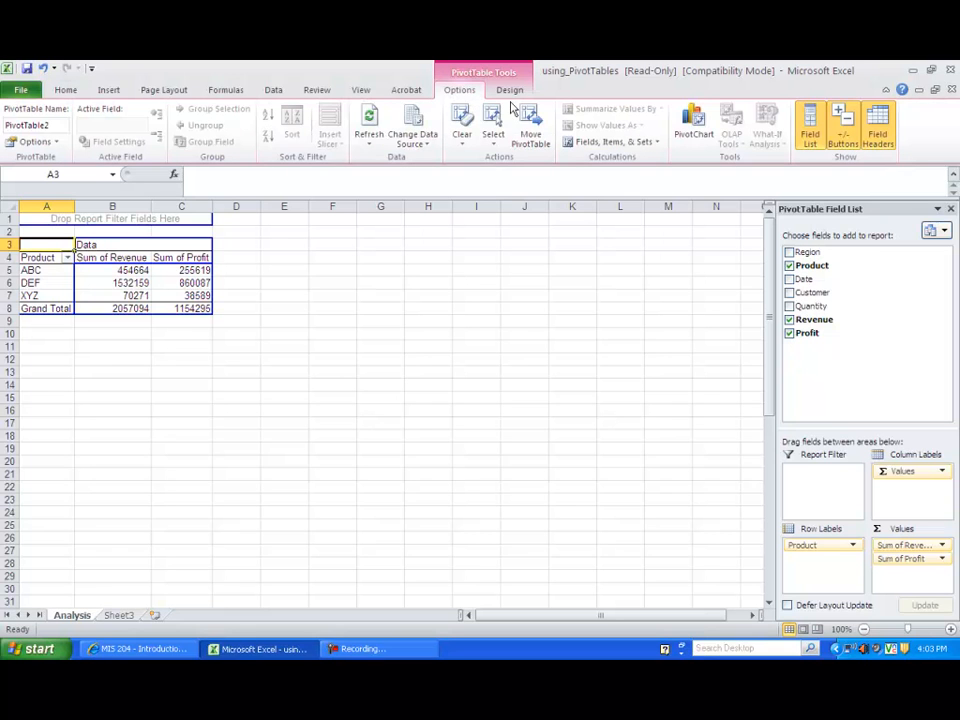
pyautogui.click(590, 142)
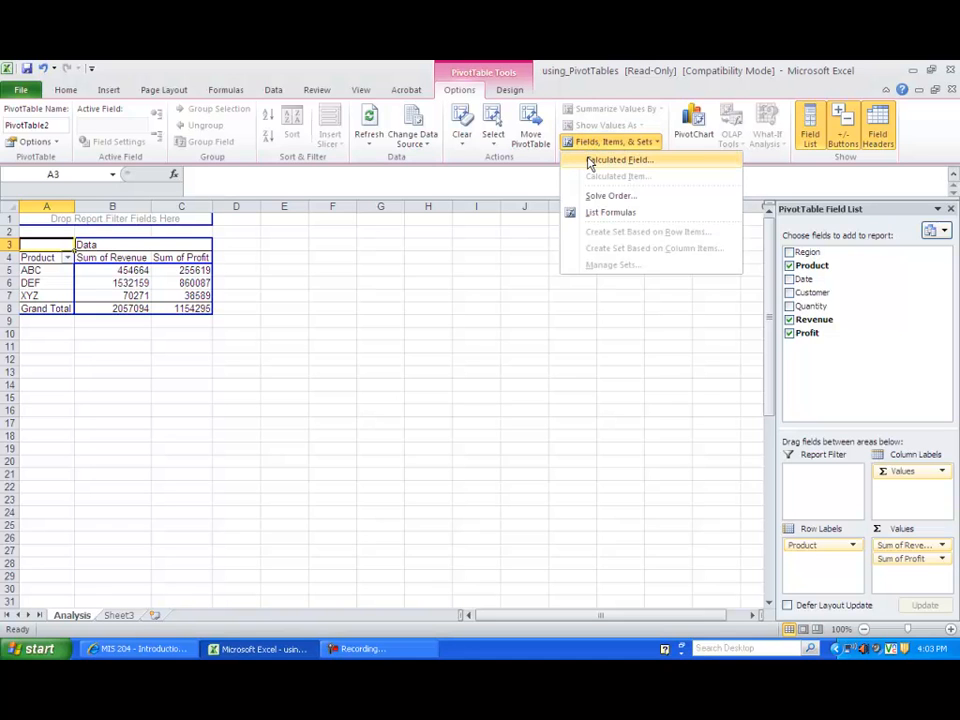
pyautogui.click(590, 163)
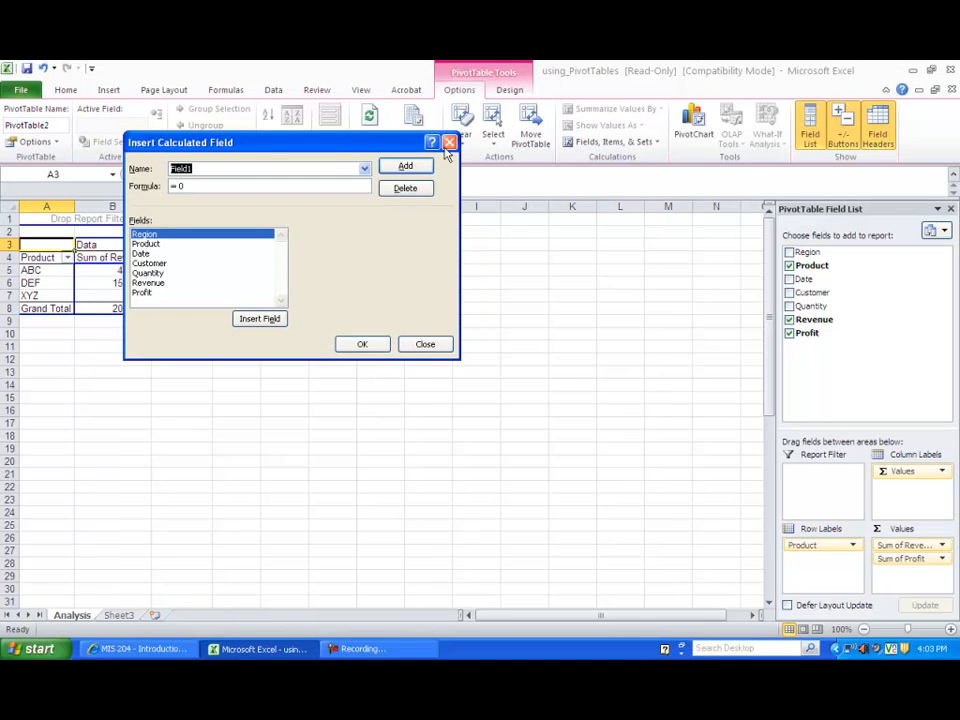
pyautogui.moveTo(397, 145); pyautogui.dragTo(542, 237)
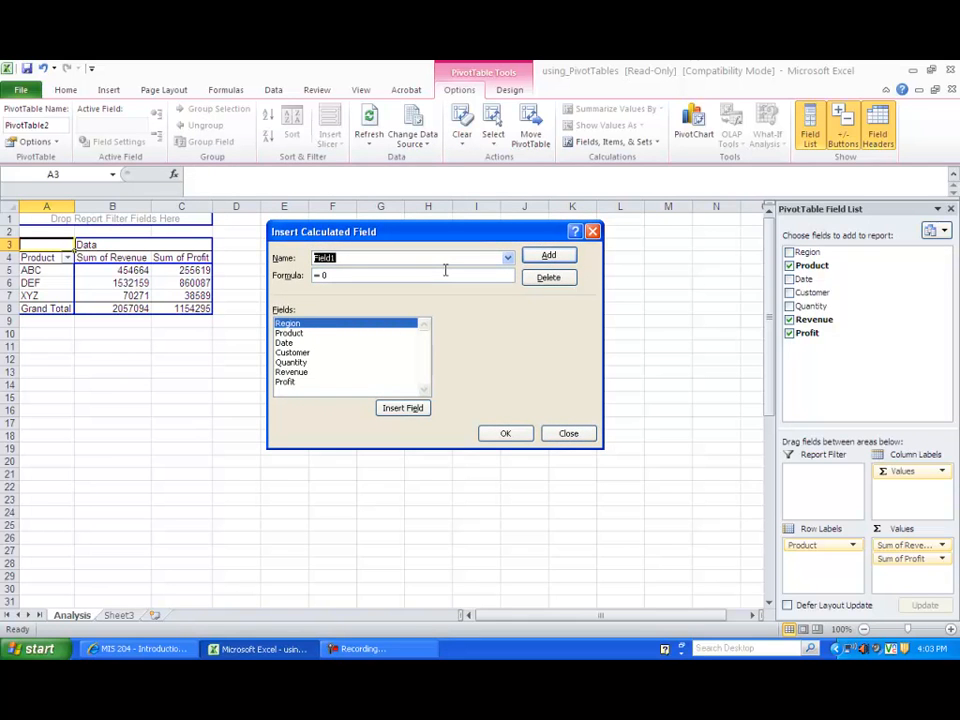
pyautogui.write('Increas')
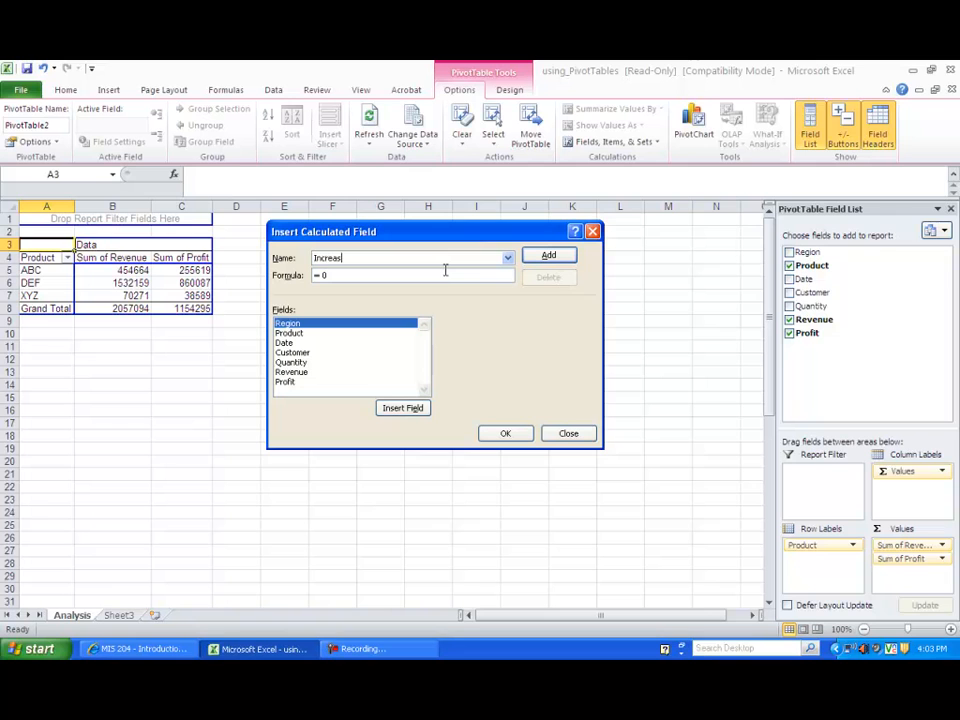
pyautogui.write('e in Profits by 10%')
# - Define the calculated field's formula as (Profit*.10) + Profit and add the field to the PivotTable
pyautogui.press('BackSpace')
pyautogui.click(290, 382)
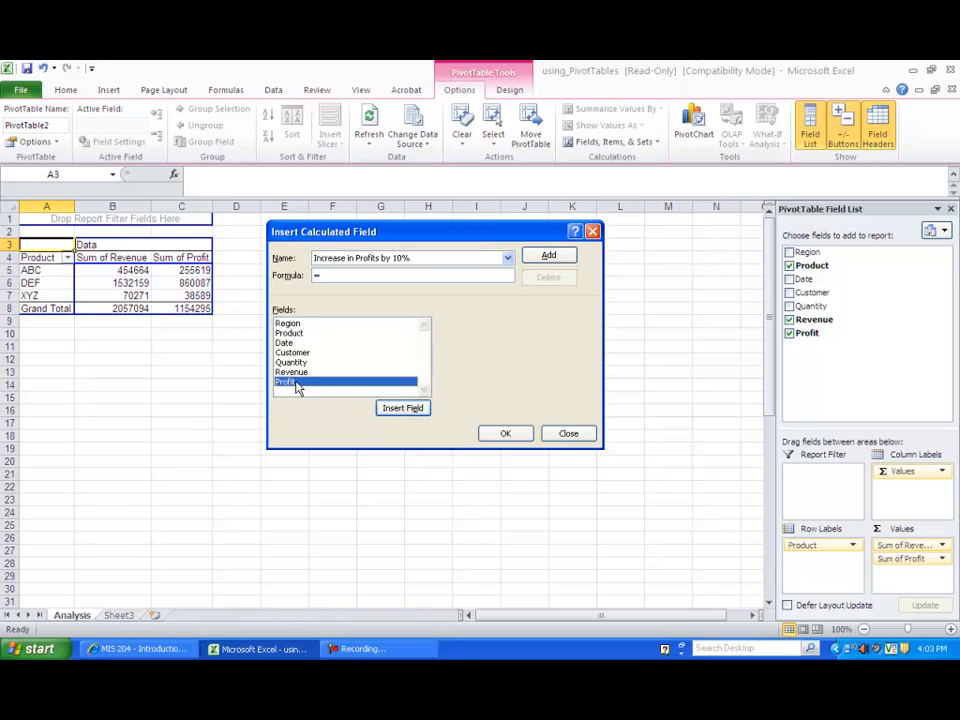
pyautogui.click(395, 409)
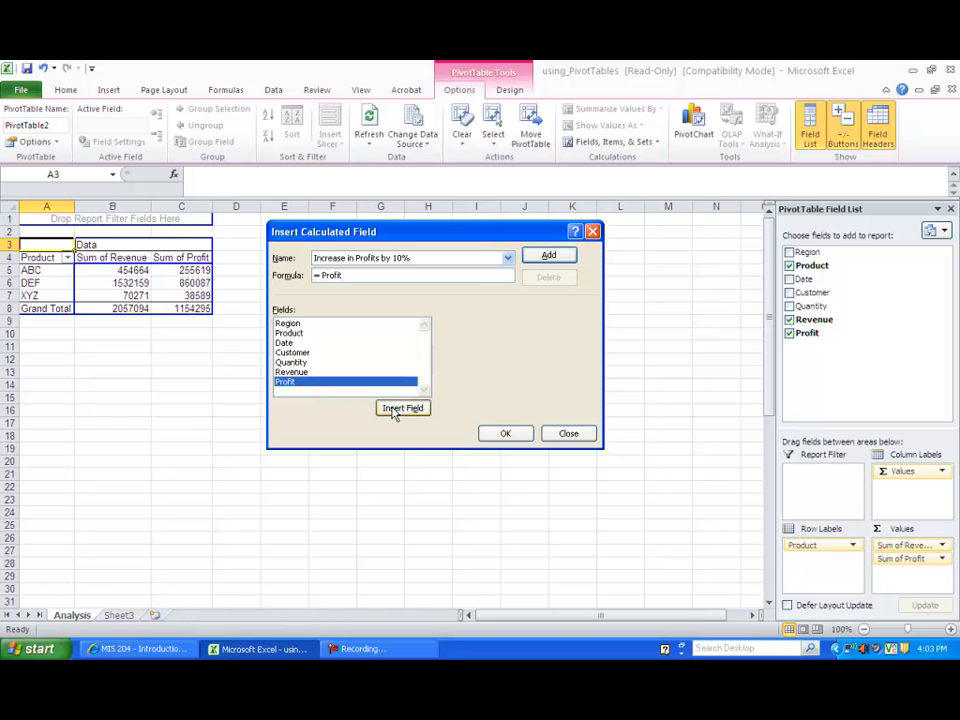
pyautogui.write('*.10)')
pyautogui.click(319, 275)
pyautogui.press('Delete')
pyautogui.write('(')
pyautogui.write(' +')
pyautogui.click(400, 408)
pyautogui.click(505, 433)
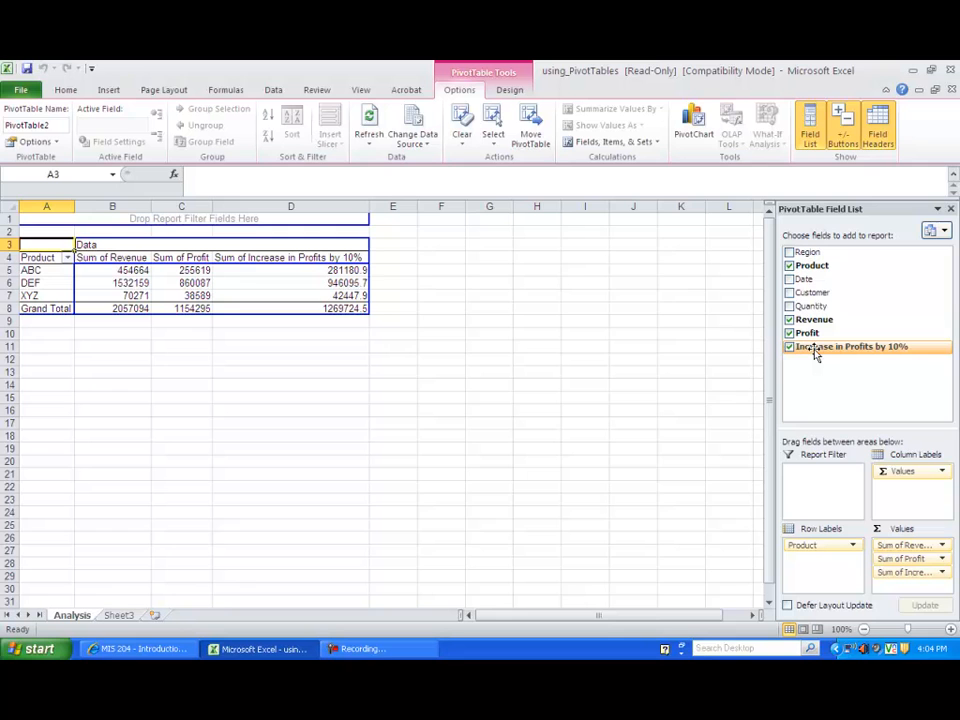
# - Replace the Product row field with Customer and remove Increase in Profits by 10% from the PivotTable
pyautogui.click(789, 265)
pyautogui.click(790, 293)
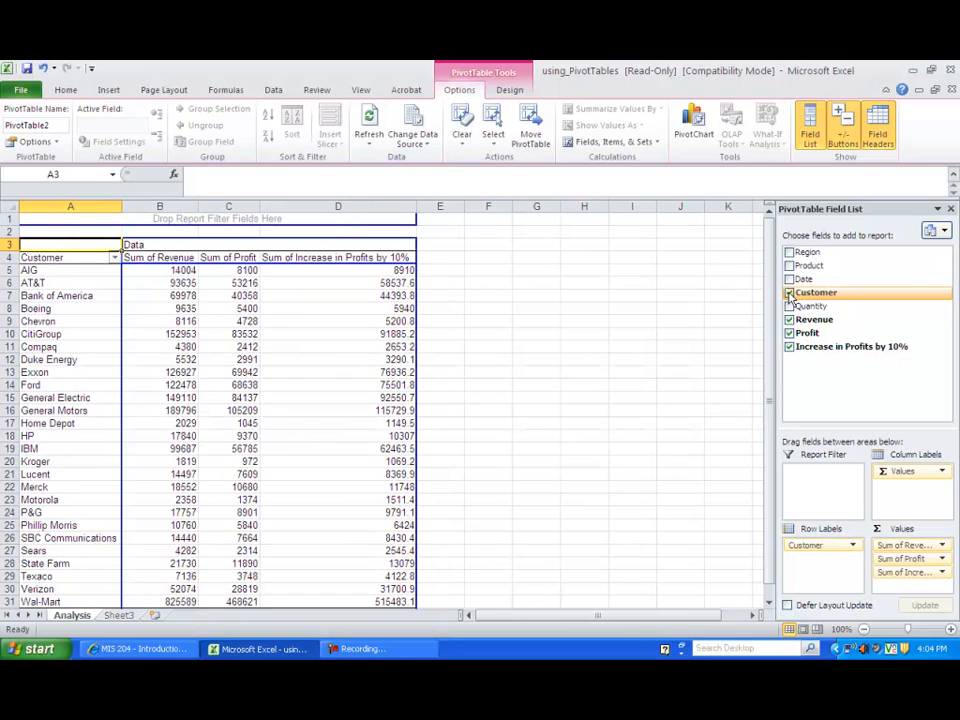
pyautogui.click(790, 347)
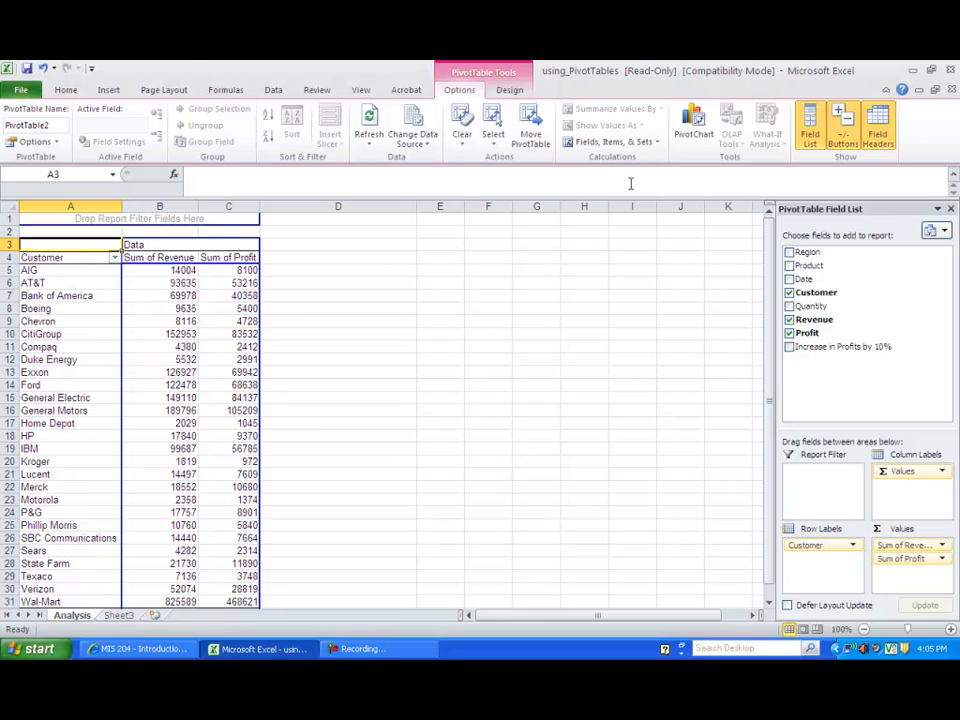
# - Start a new calculated item in the PivotTable's Customer field and name it "Banking Sector"
pyautogui.click(650, 143)
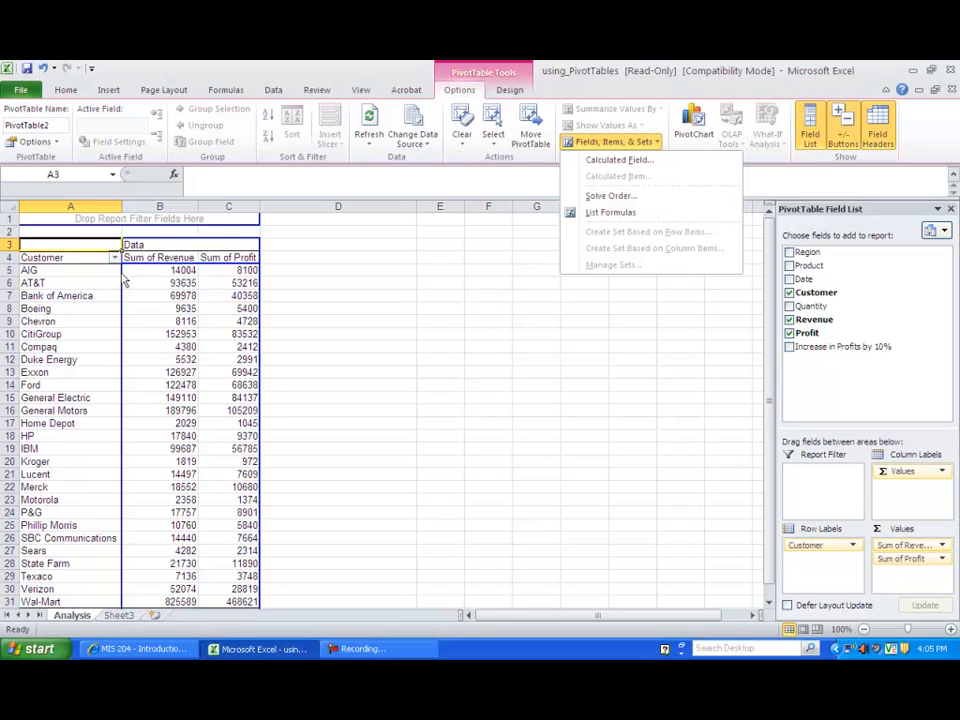
pyautogui.click(90, 263)
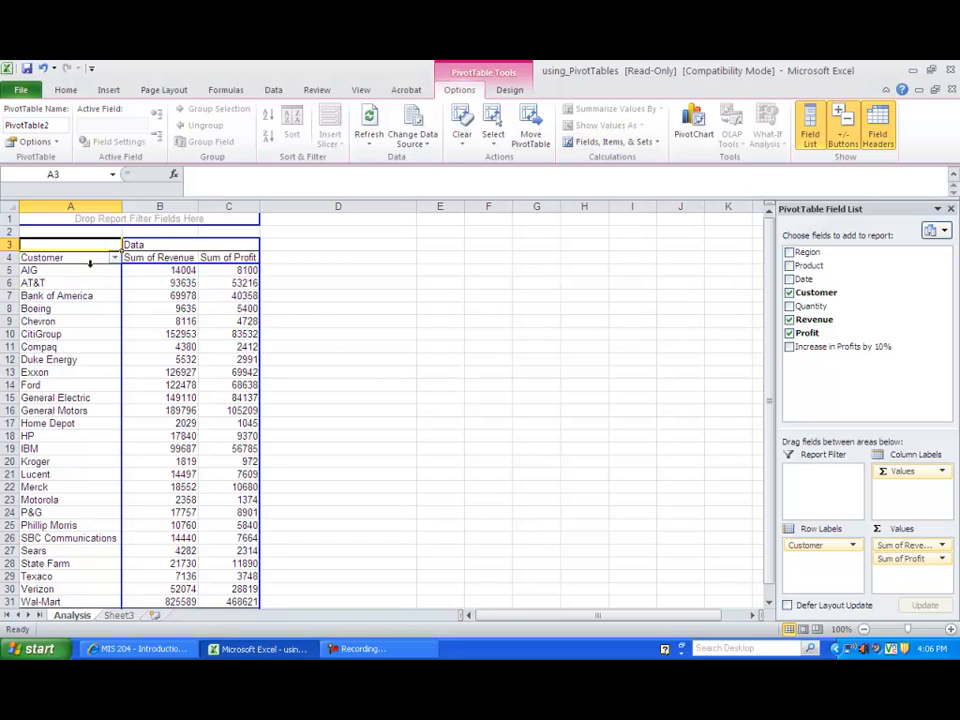
pyautogui.click(90, 263)
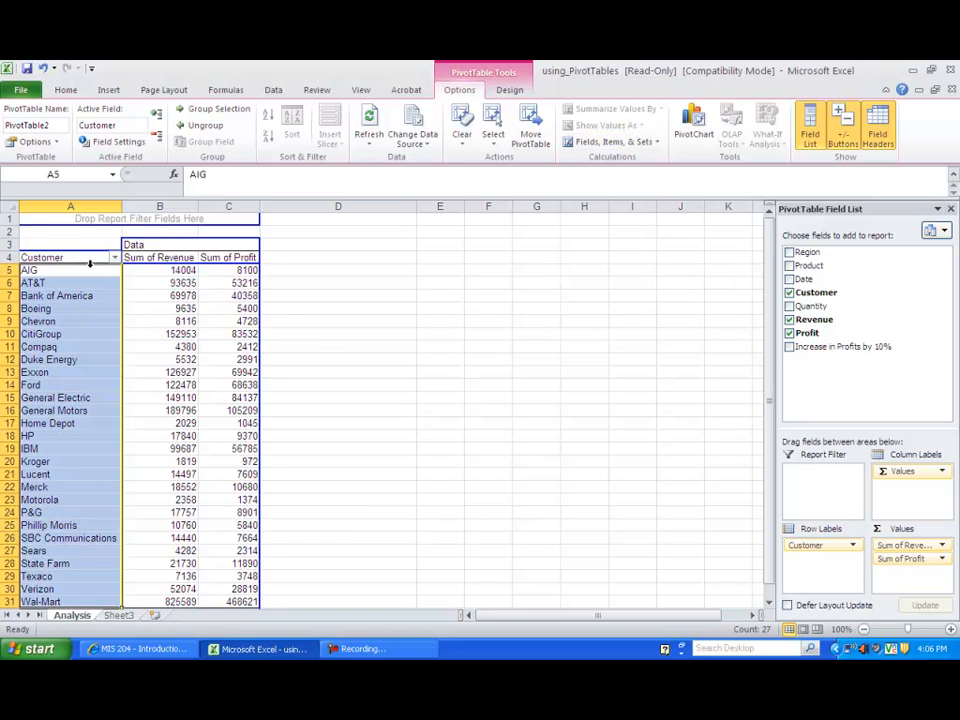
pyautogui.click(658, 145)
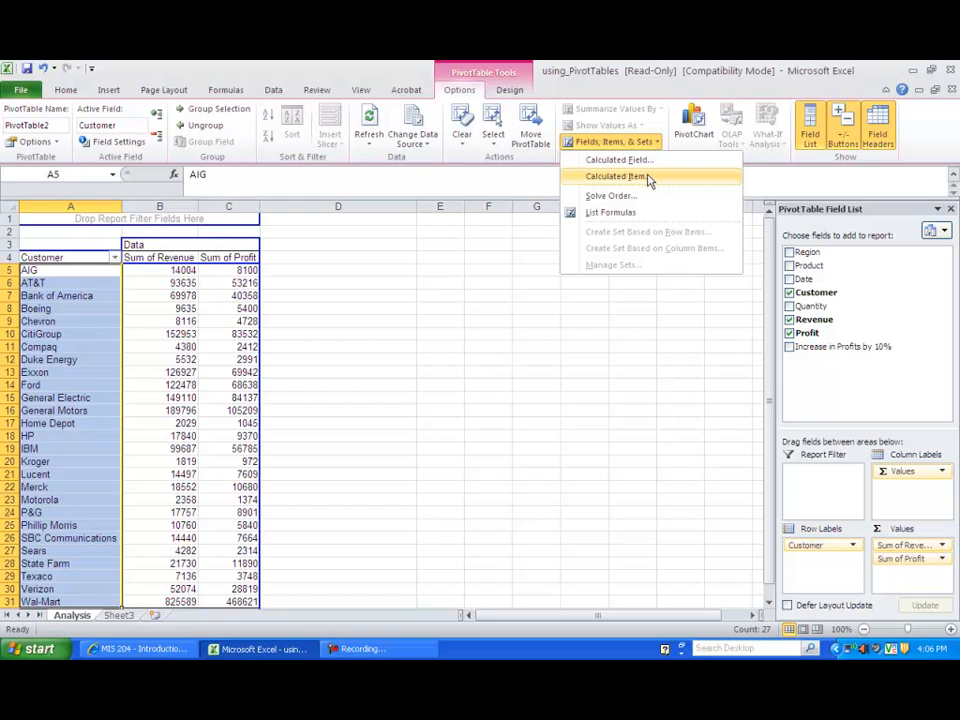
pyautogui.click(648, 179)
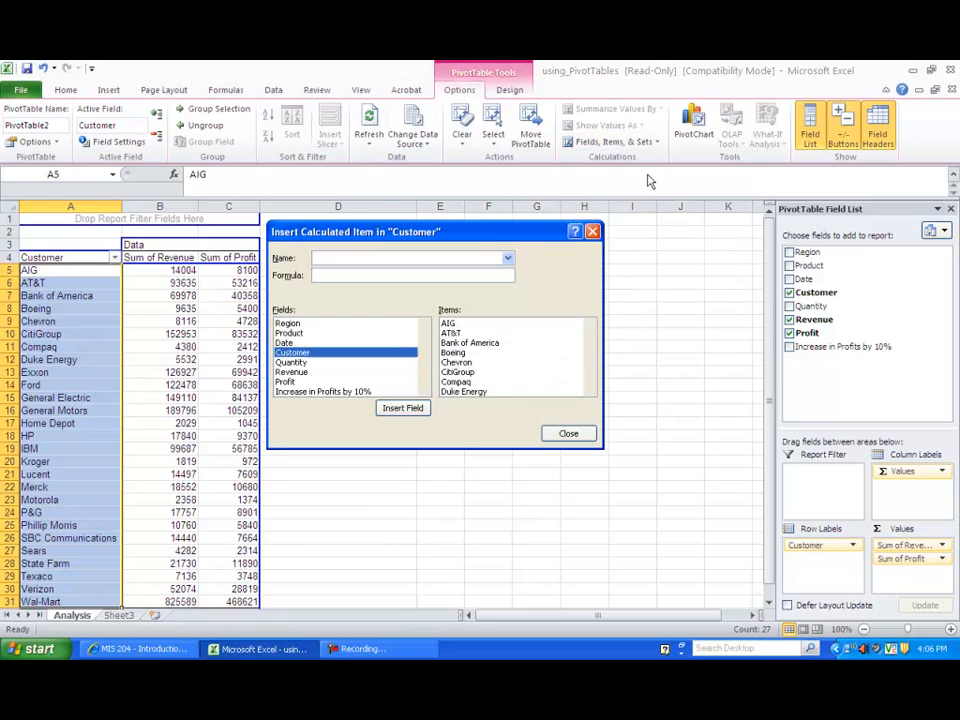
pyautogui.moveTo(545, 231); pyautogui.dragTo(613, 225)
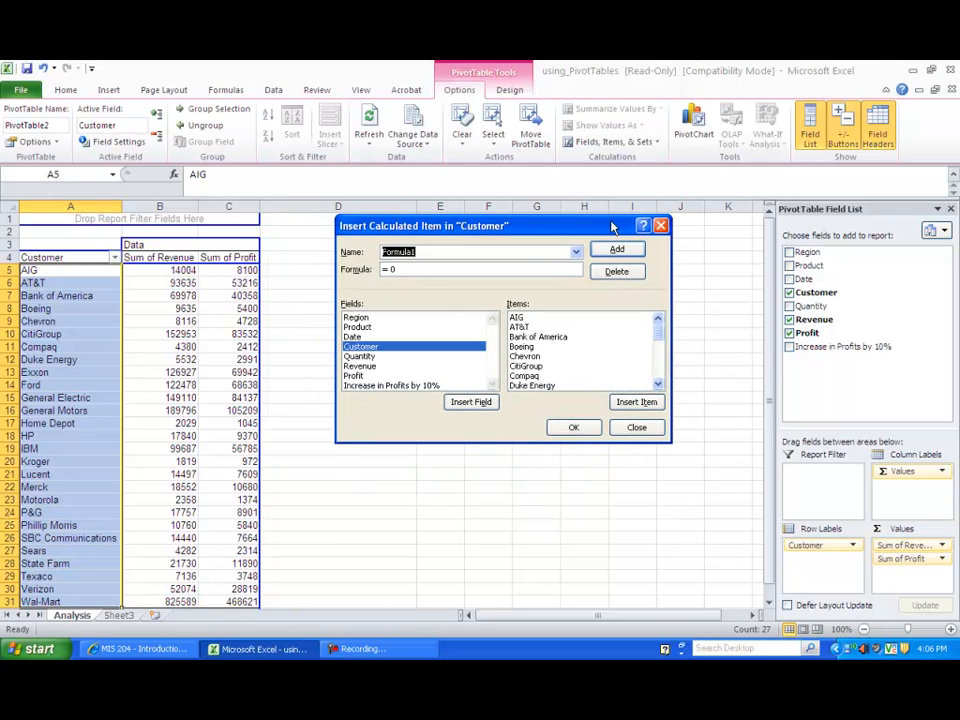
pyautogui.write('Ban')
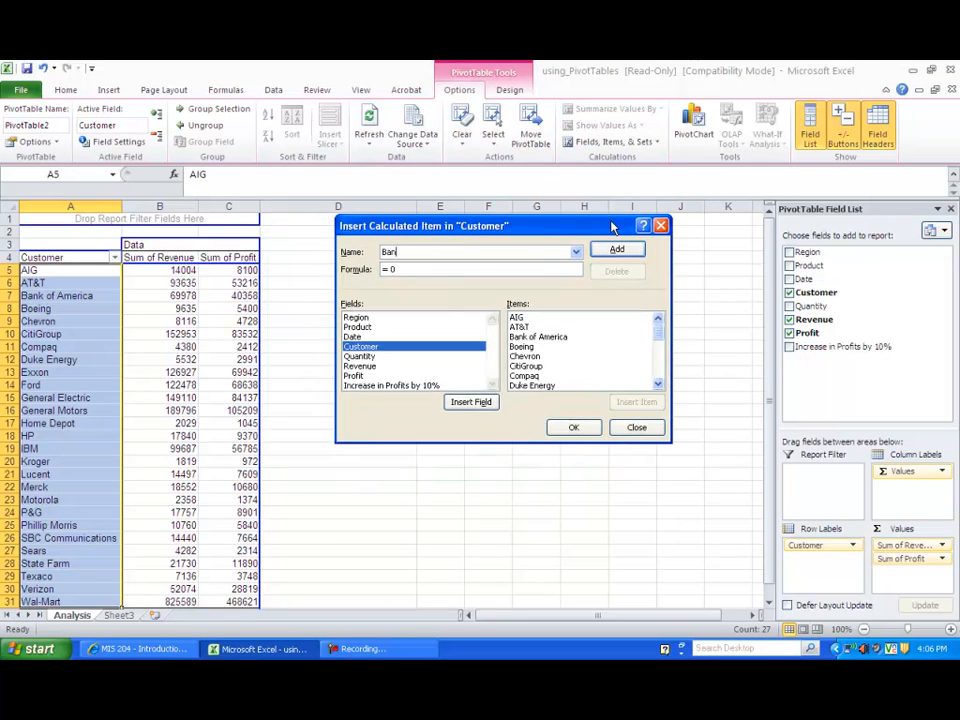
pyautogui.write('king Sector')
# - Define the Banking Sector item's formula as 'Bank of America'+CitiGroup, insert it, and check its row at the end of the PivotTable
pyautogui.click(418, 269)
pyautogui.press('BackSpace')
pyautogui.click(517, 338)
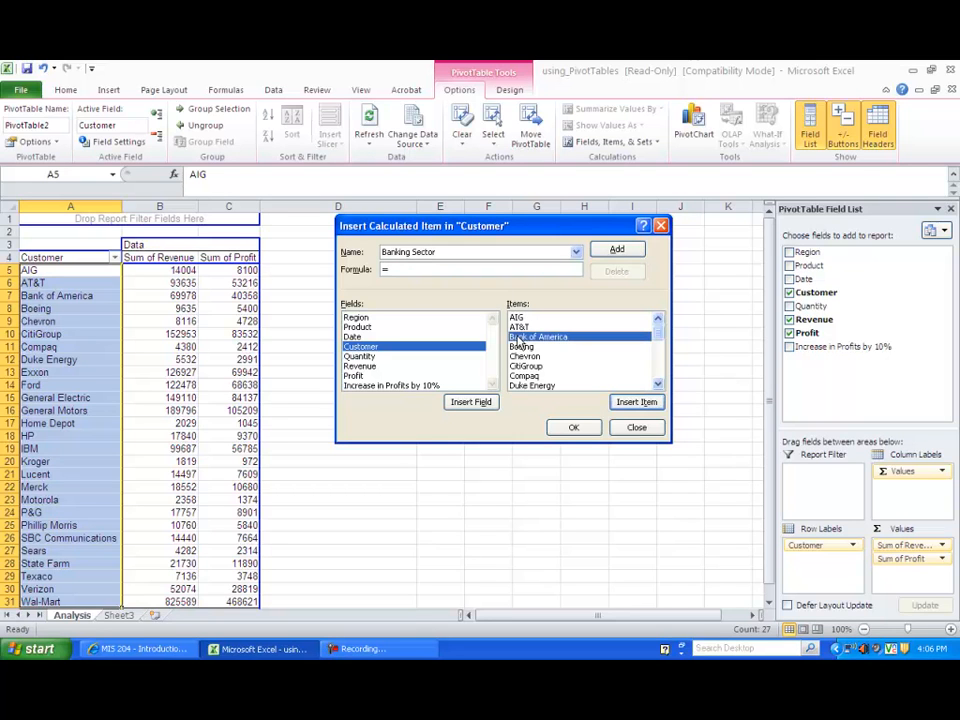
pyautogui.click(632, 404)
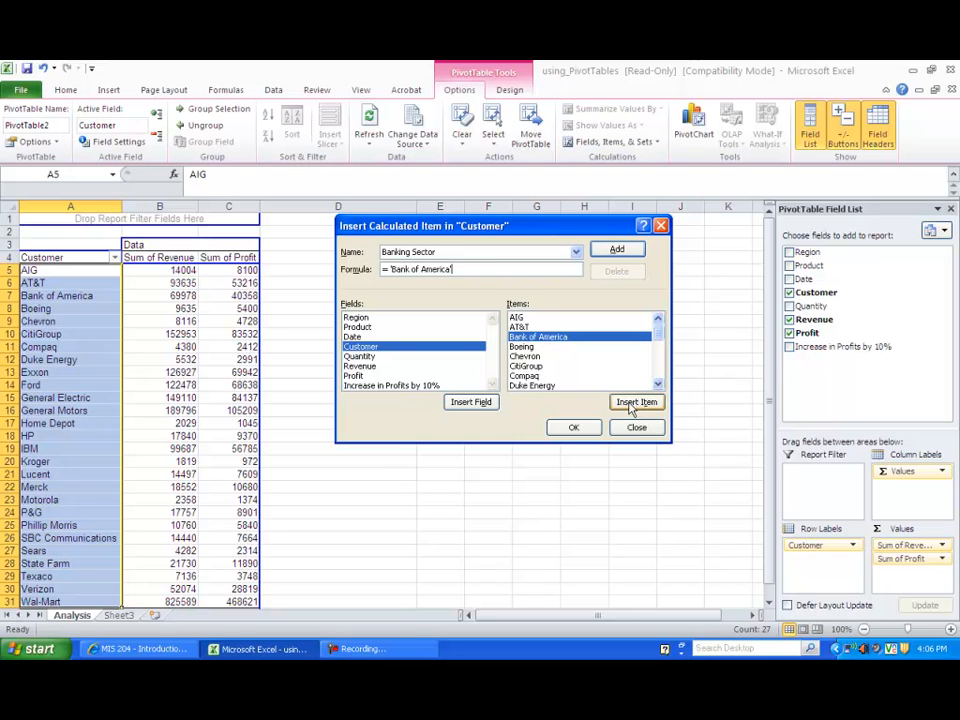
pyautogui.write('+')
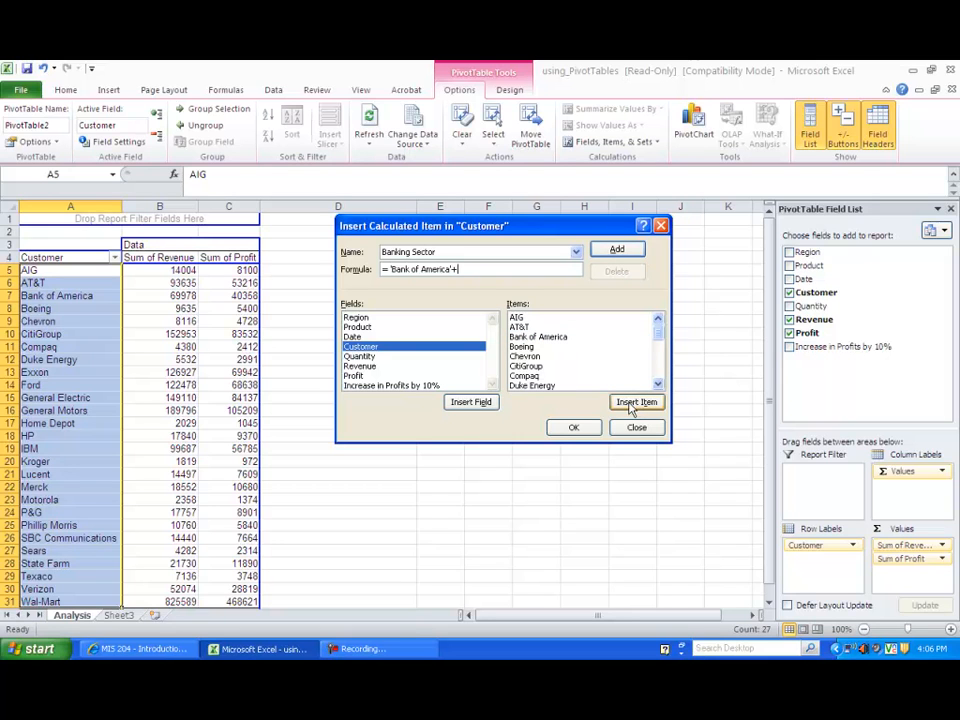
pyautogui.click(548, 367)
pyautogui.click(624, 401)
pyautogui.click(578, 427)
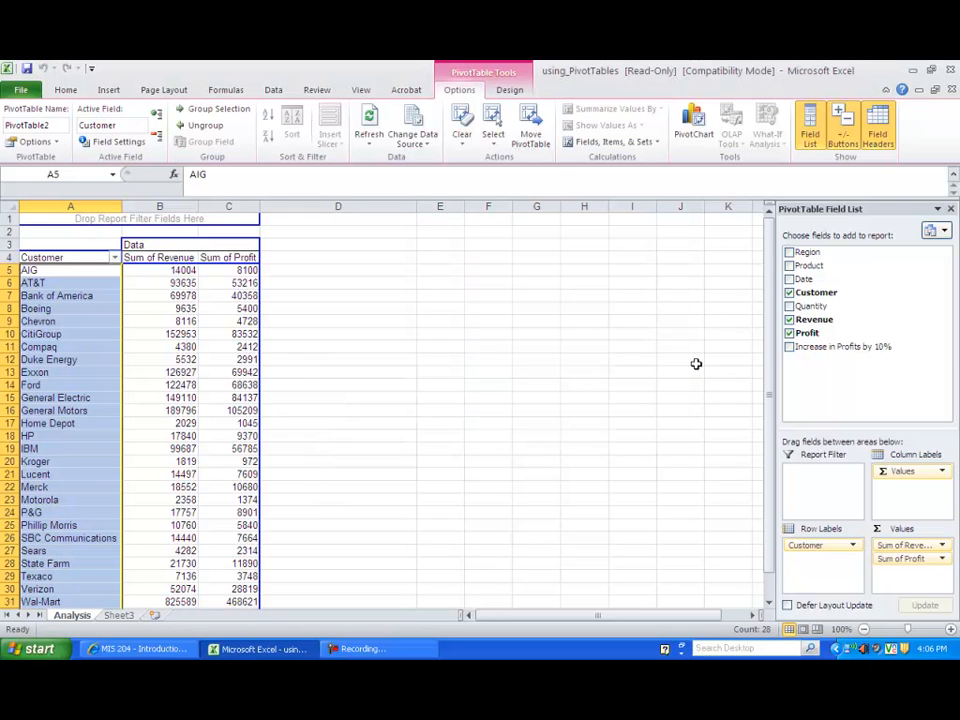
pyautogui.scroll(-1, 765, 395)
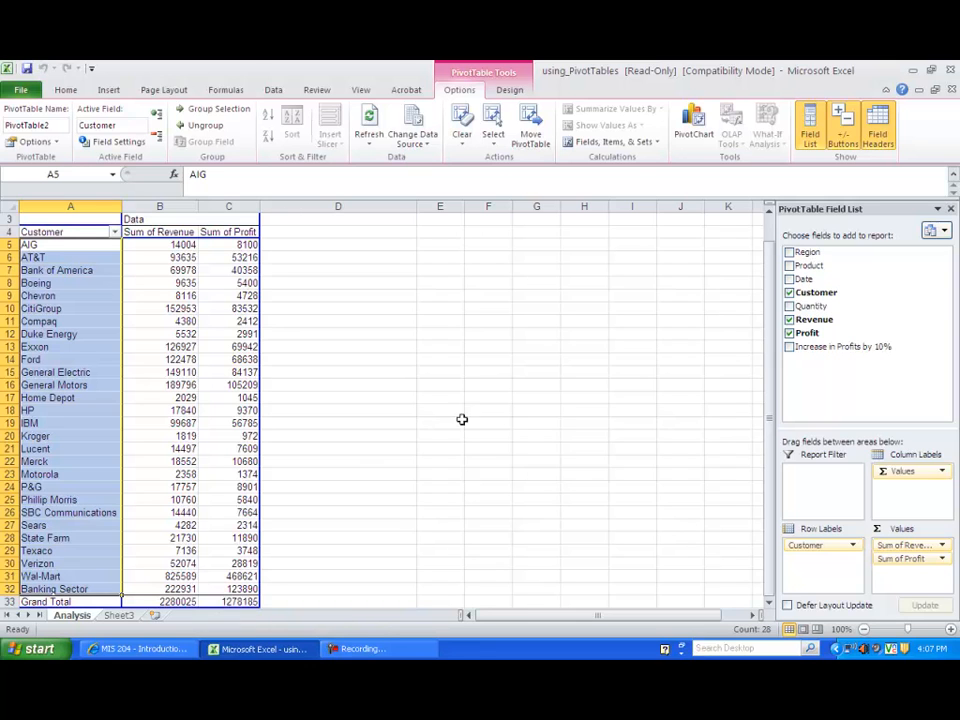
# - Filter the Customer field to show only Banking Sector, and clear that filter after viewing the result
pyautogui.click(940, 291)
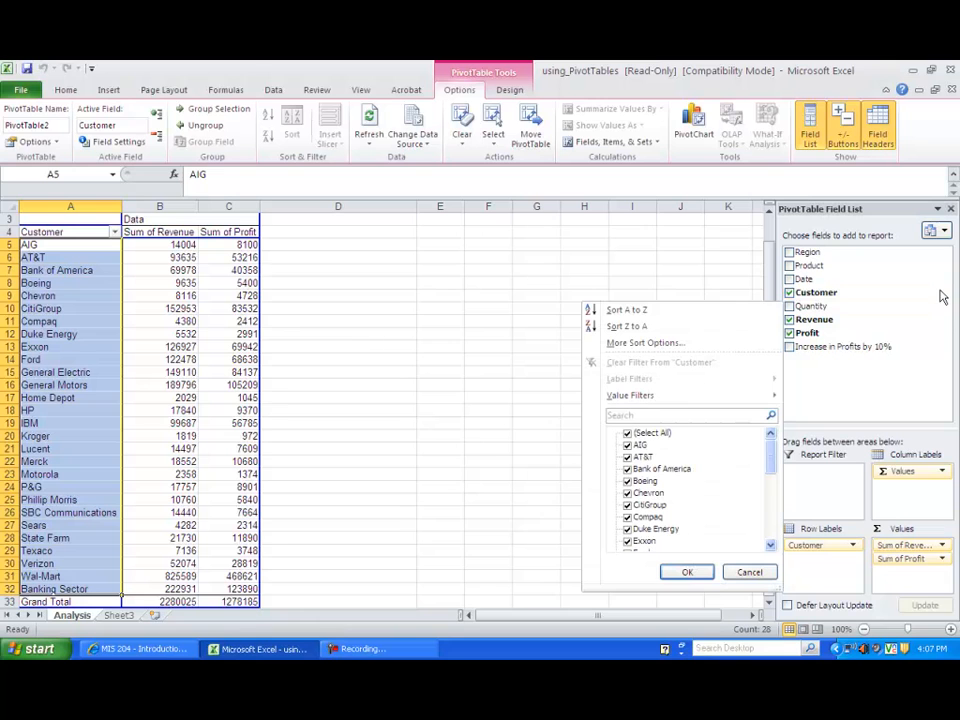
pyautogui.click(627, 434)
pyautogui.moveTo(770, 456); pyautogui.dragTo(771, 514)
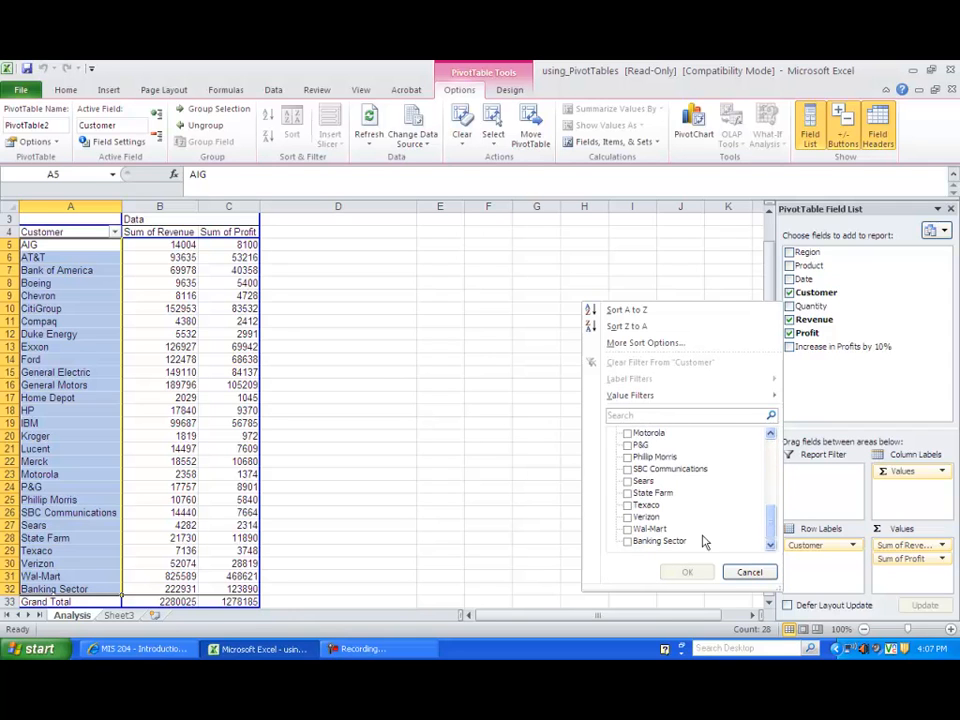
pyautogui.click(627, 541)
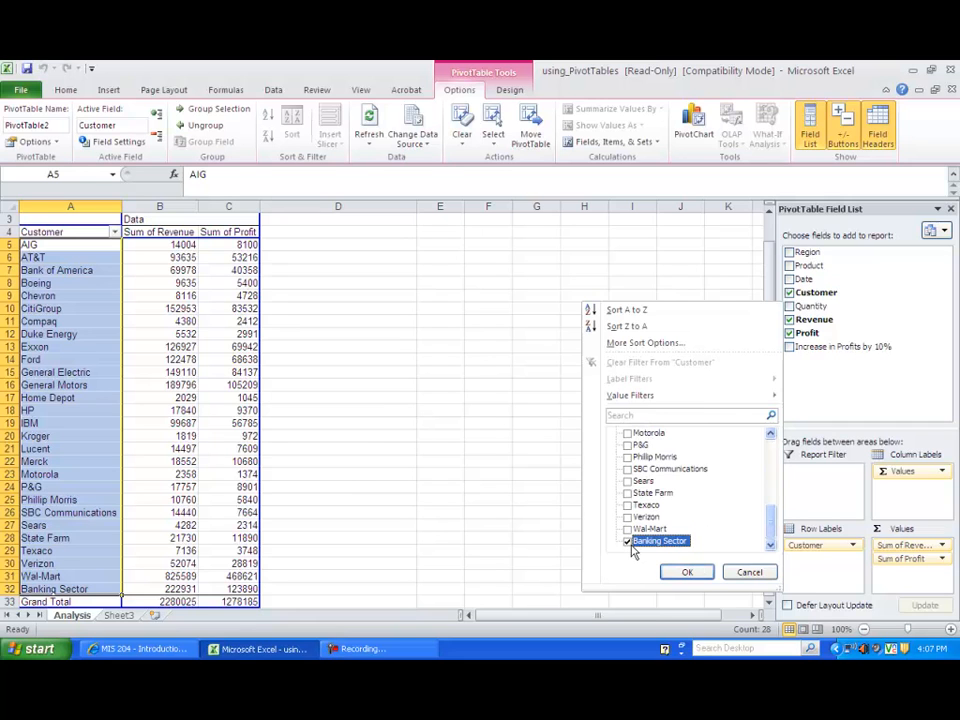
pyautogui.click(682, 573)
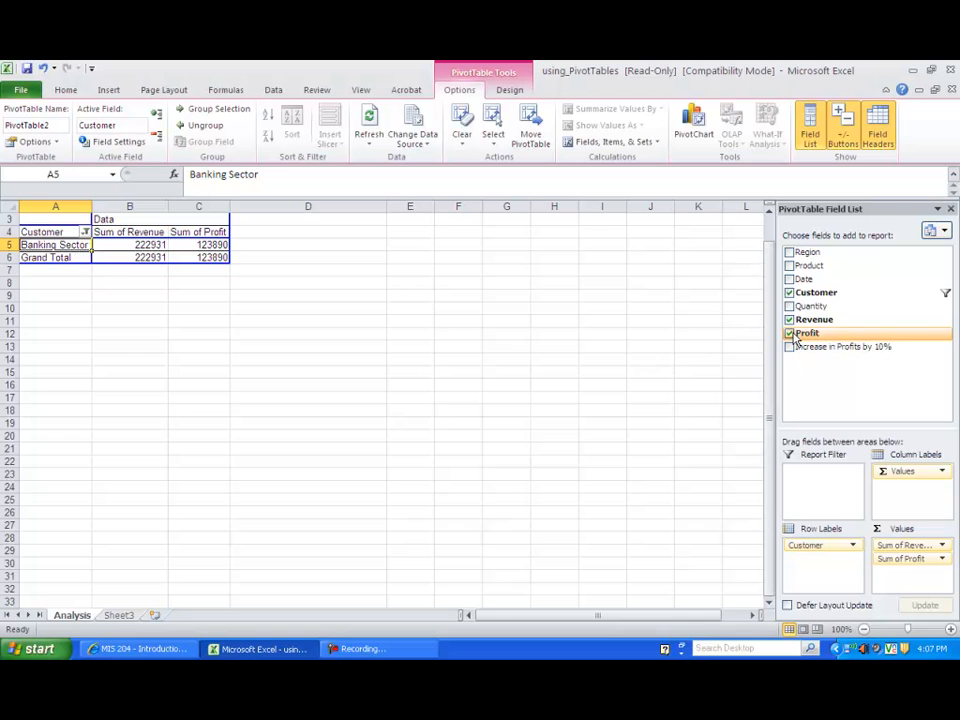
pyautogui.click(943, 293)
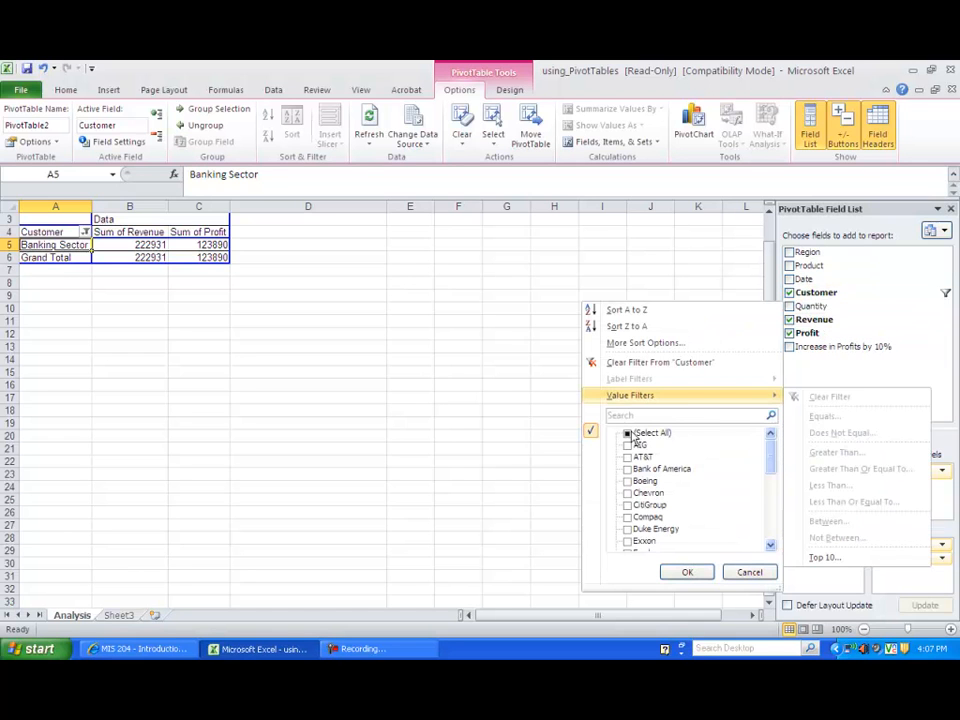
pyautogui.click(633, 364)
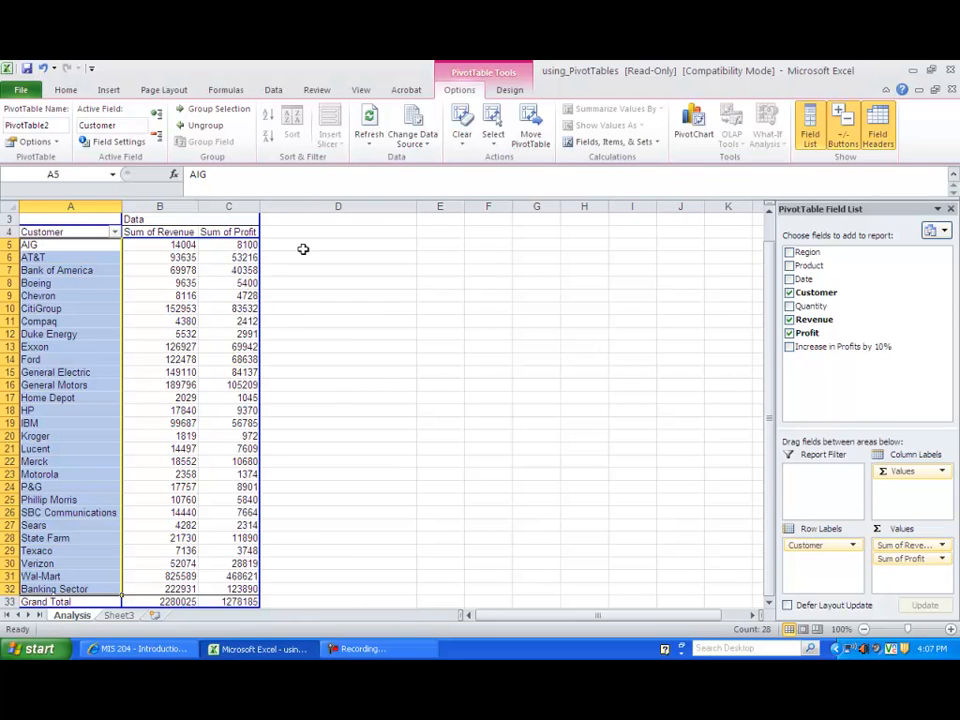
# - Apply a Top 10 filter to the Customer field that shows the top 5 items by Sum of Profit
pyautogui.click(84, 246)
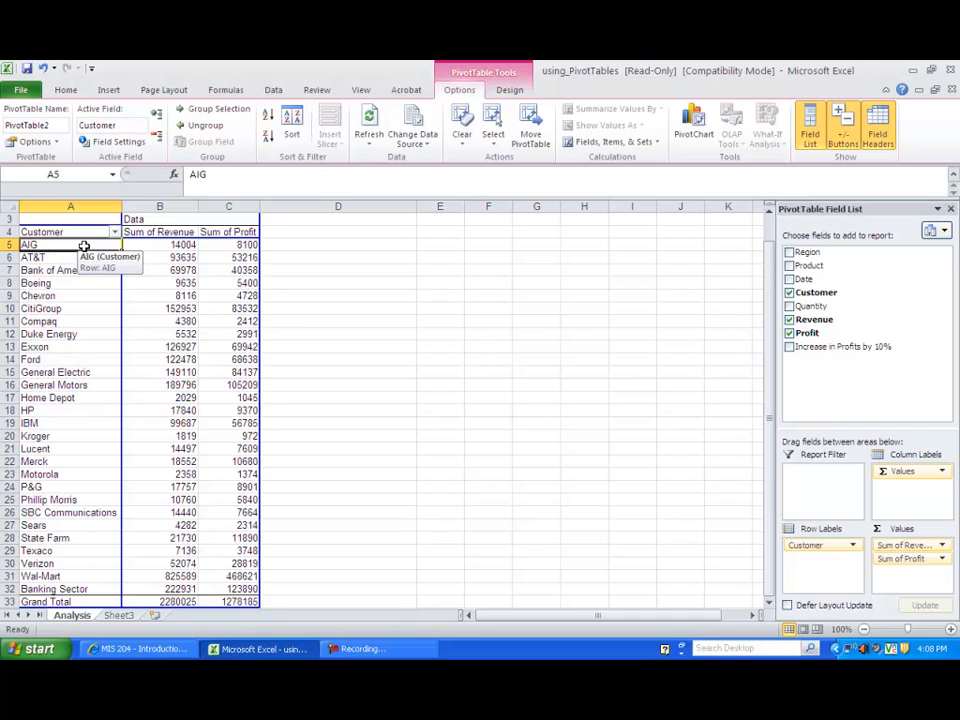
pyautogui.click(84, 222)
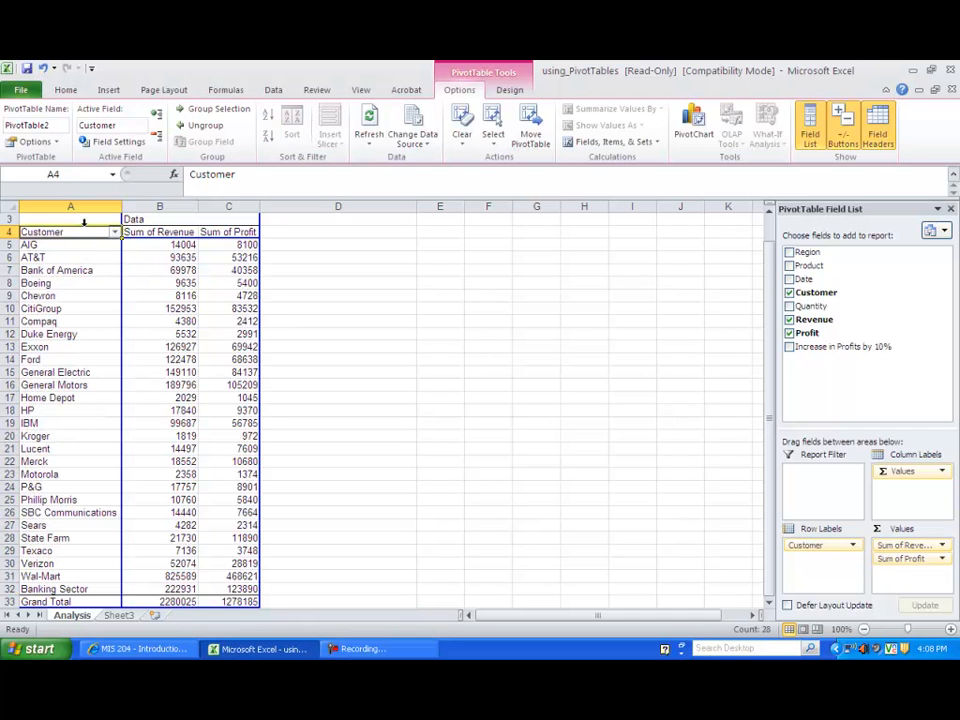
pyautogui.rightClick(87, 231)
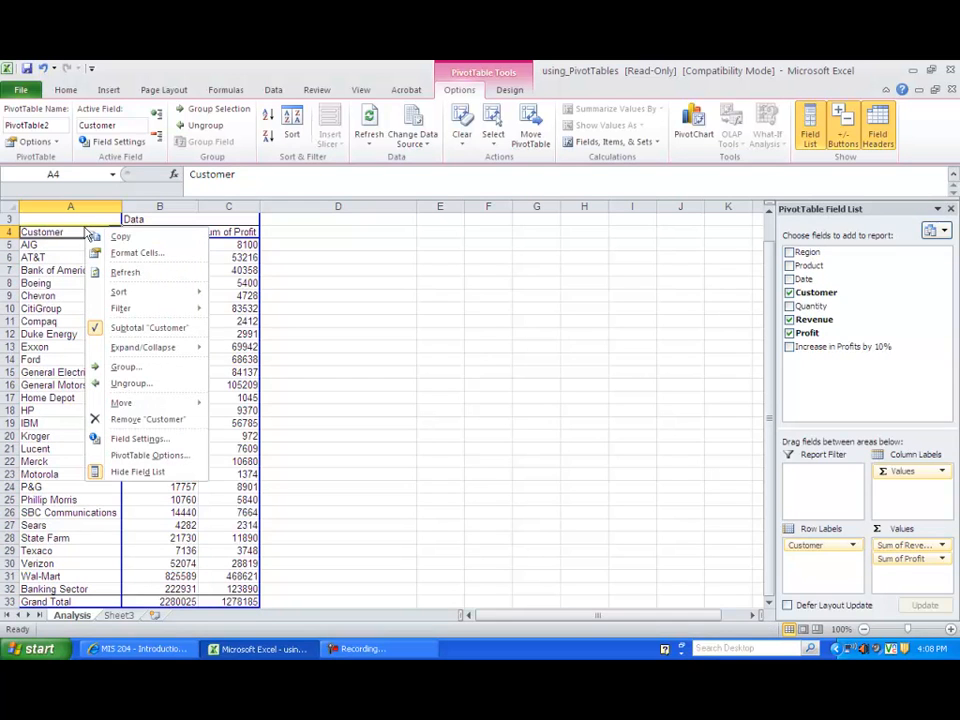
pyautogui.moveTo(153, 295)
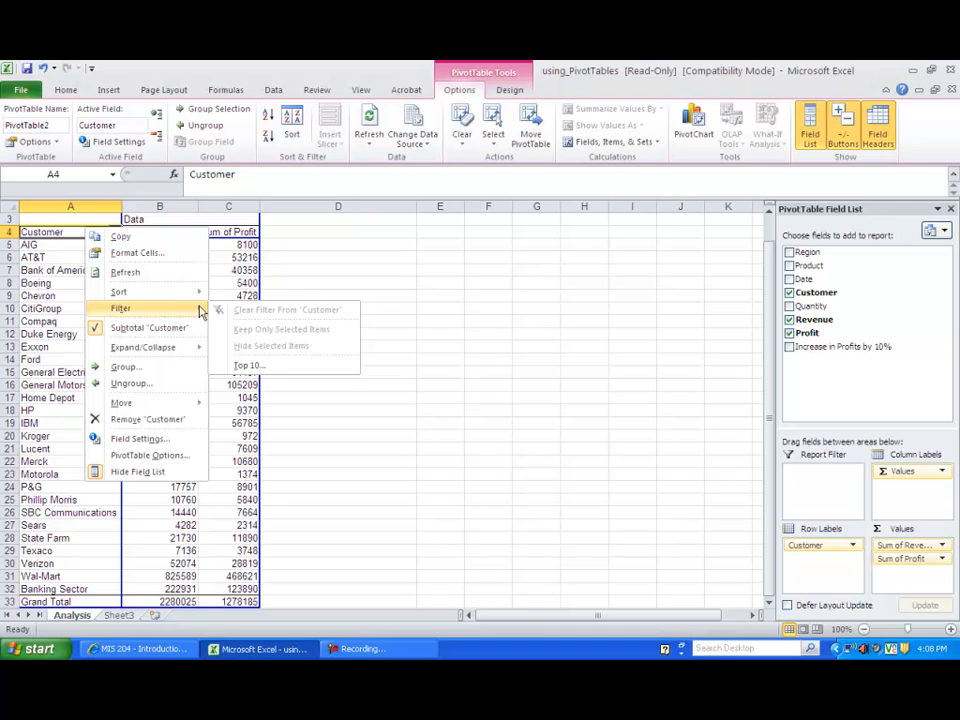
pyautogui.click(254, 366)
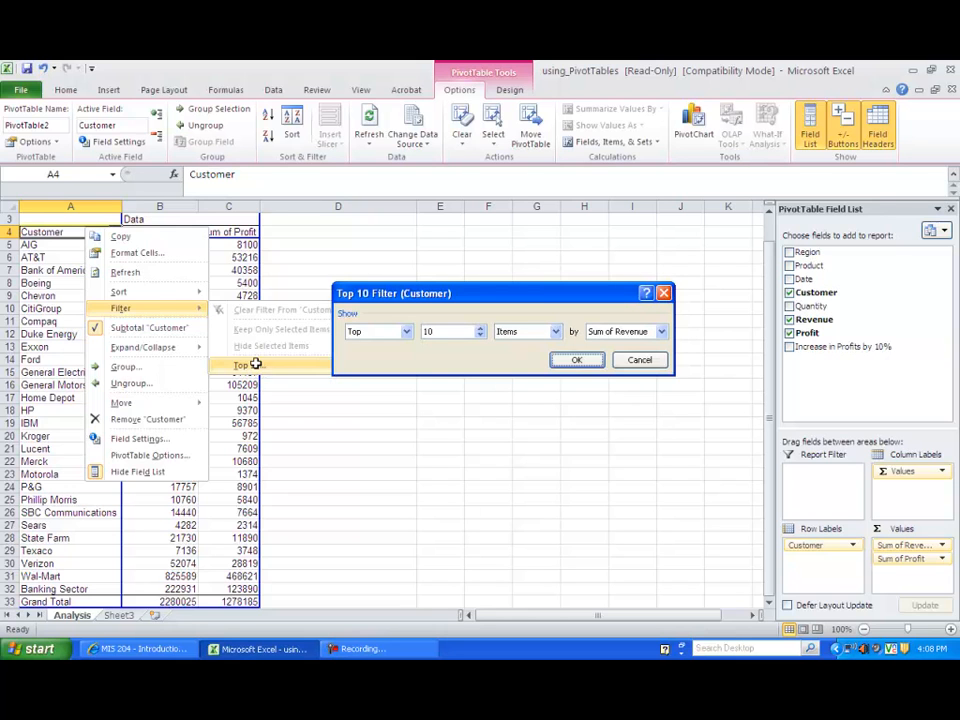
pyautogui.click(406, 332)
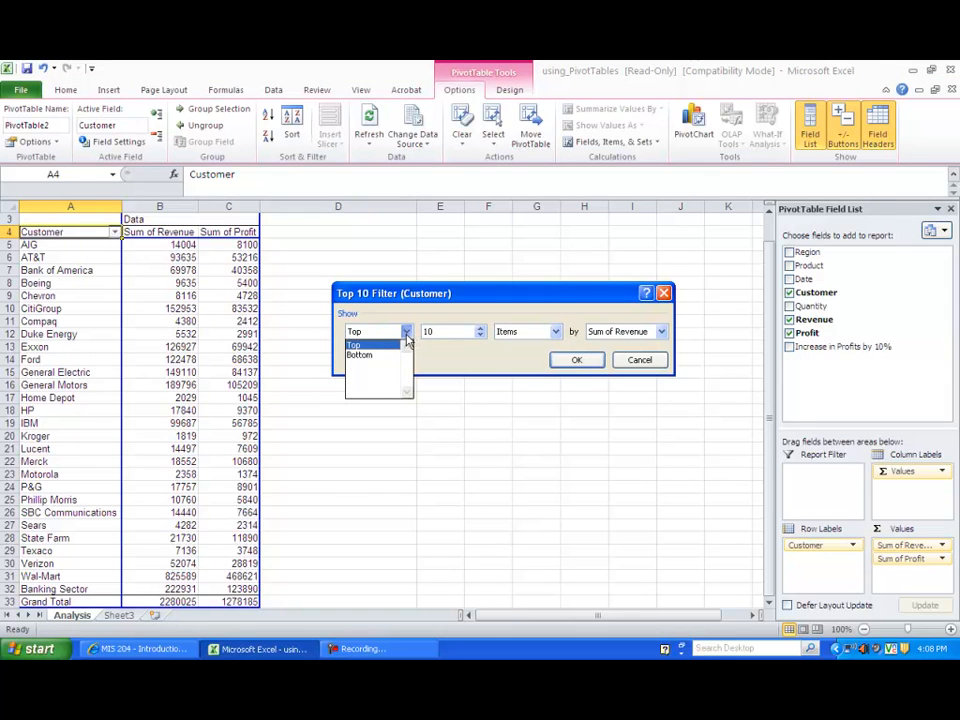
pyautogui.click(407, 338)
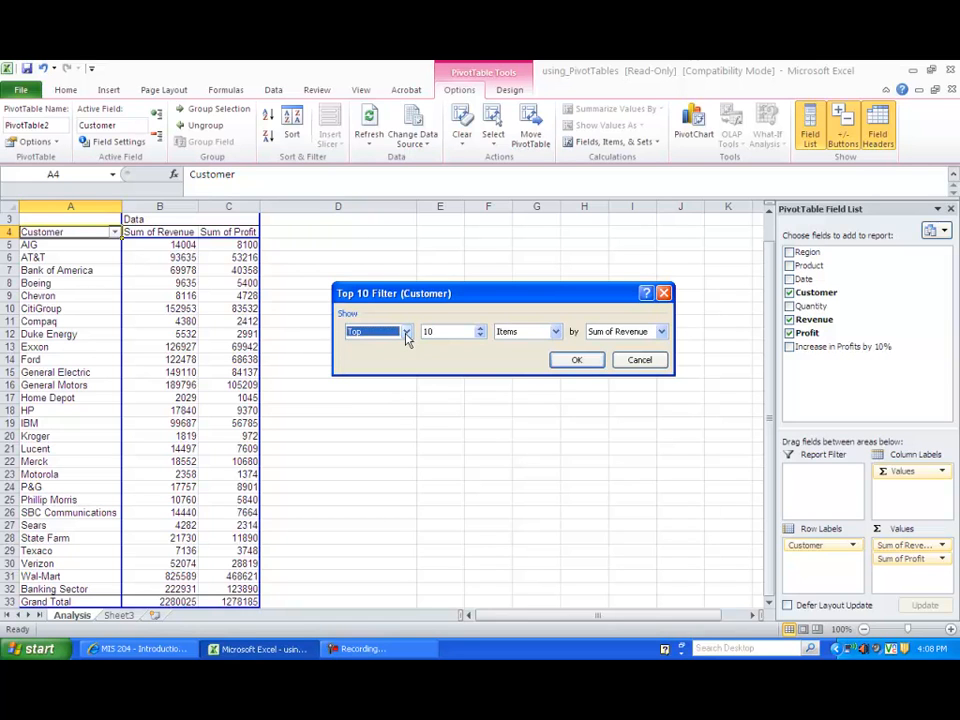
pyautogui.click(481, 336)
pyautogui.click(481, 336)
pyautogui.click(481, 336)
pyautogui.click(481, 336)
pyautogui.click(481, 336)
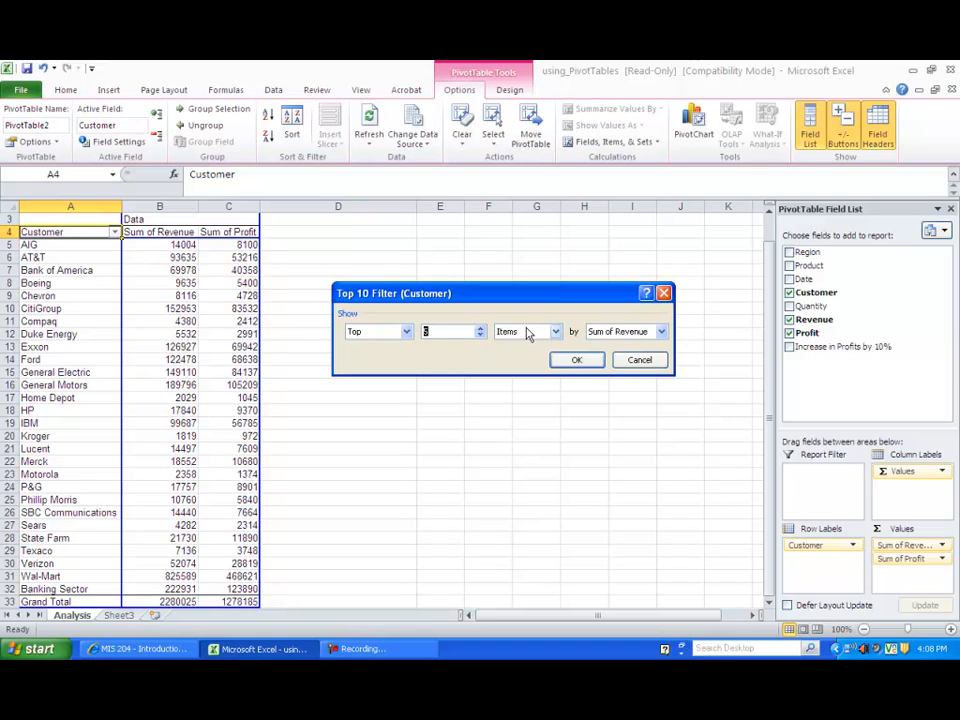
pyautogui.click(608, 336)
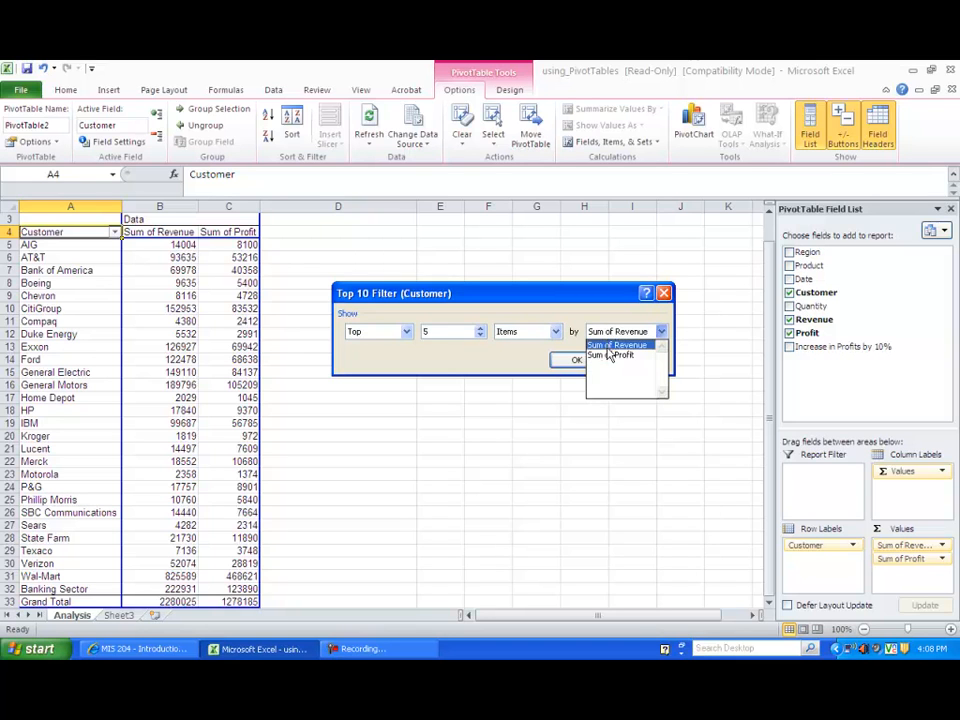
pyautogui.click(612, 355)
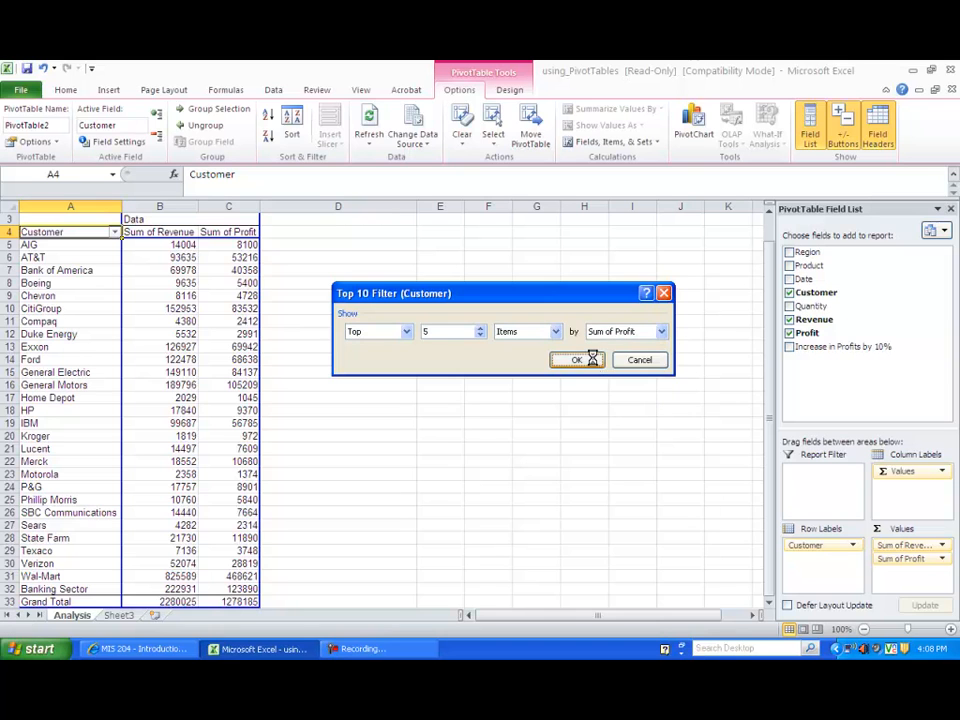
pyautogui.click(592, 361)
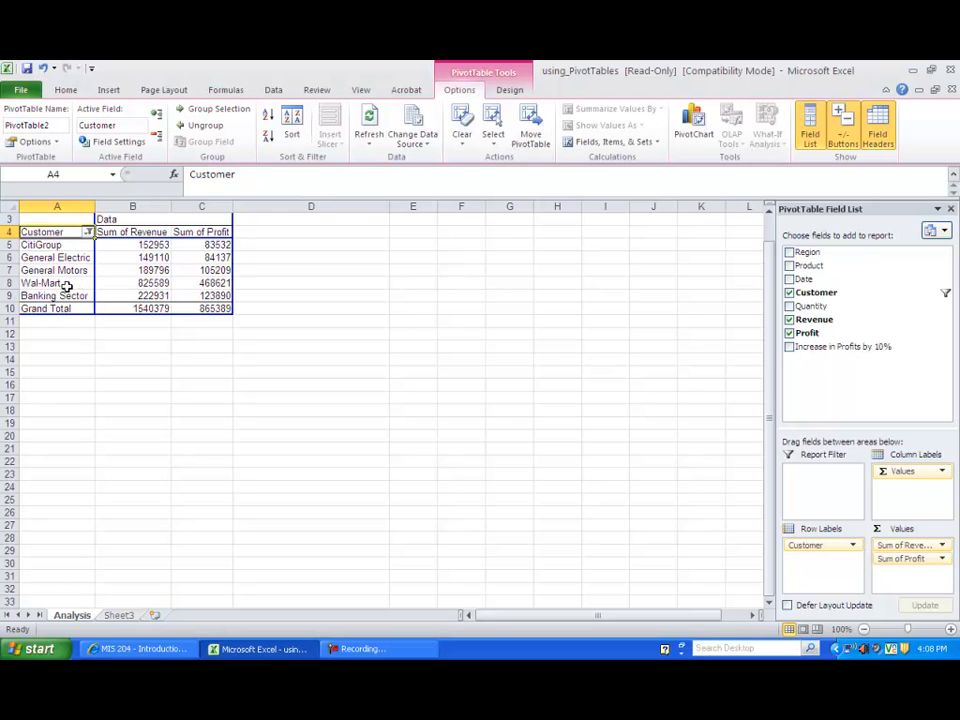
# - Try to sort the PivotTable from largest to smallest using the Sum of Profit column heading
pyautogui.click(189, 232)
pyautogui.rightClick(189, 232)
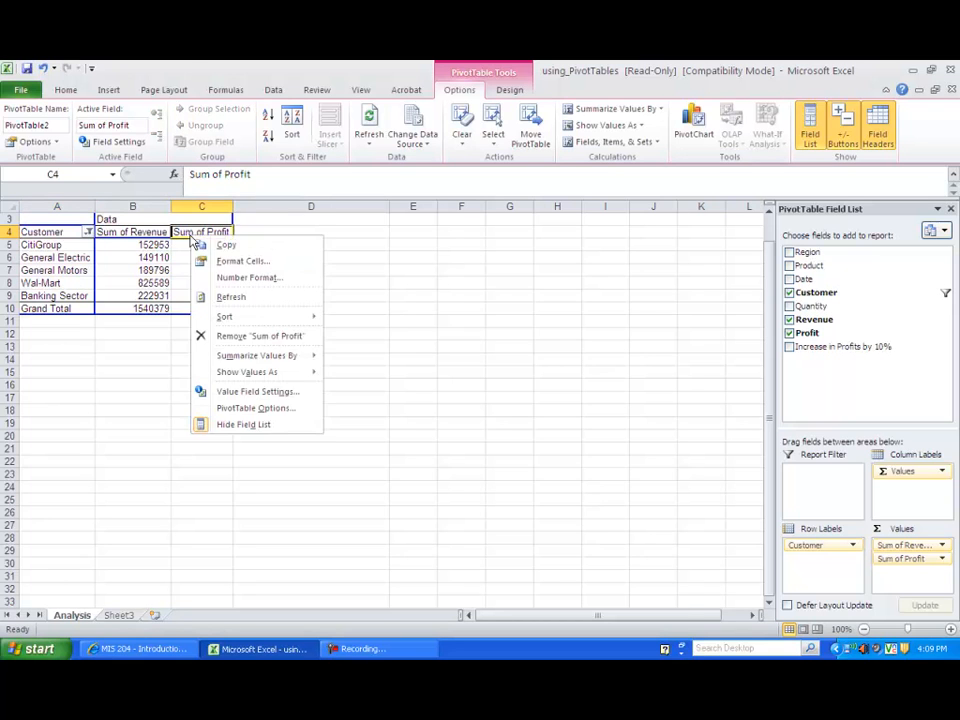
pyautogui.moveTo(226, 317)
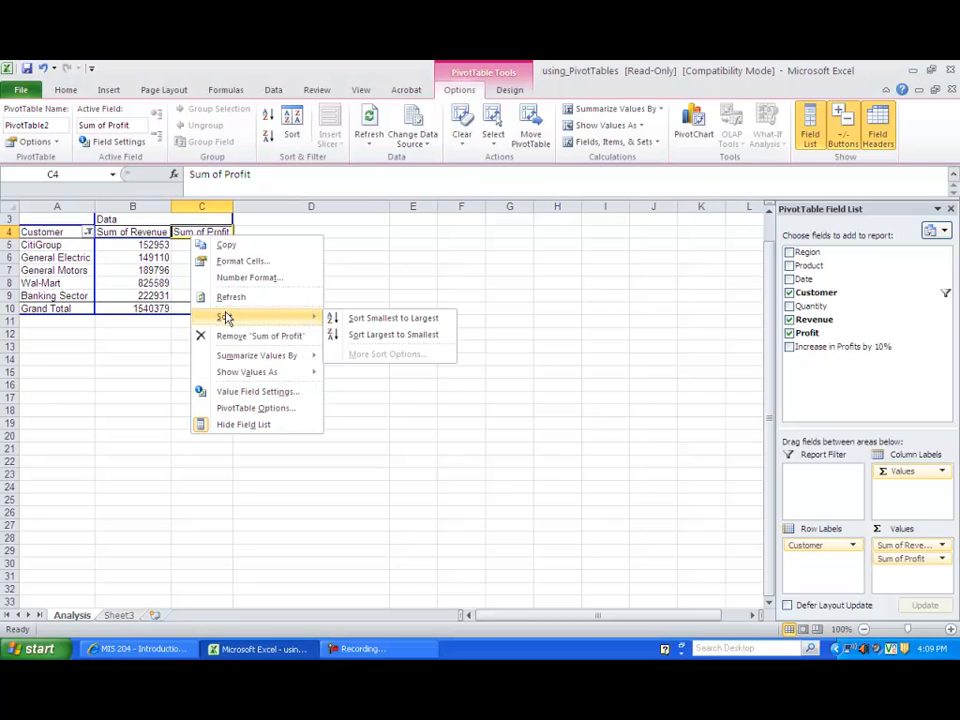
pyautogui.click(343, 335)
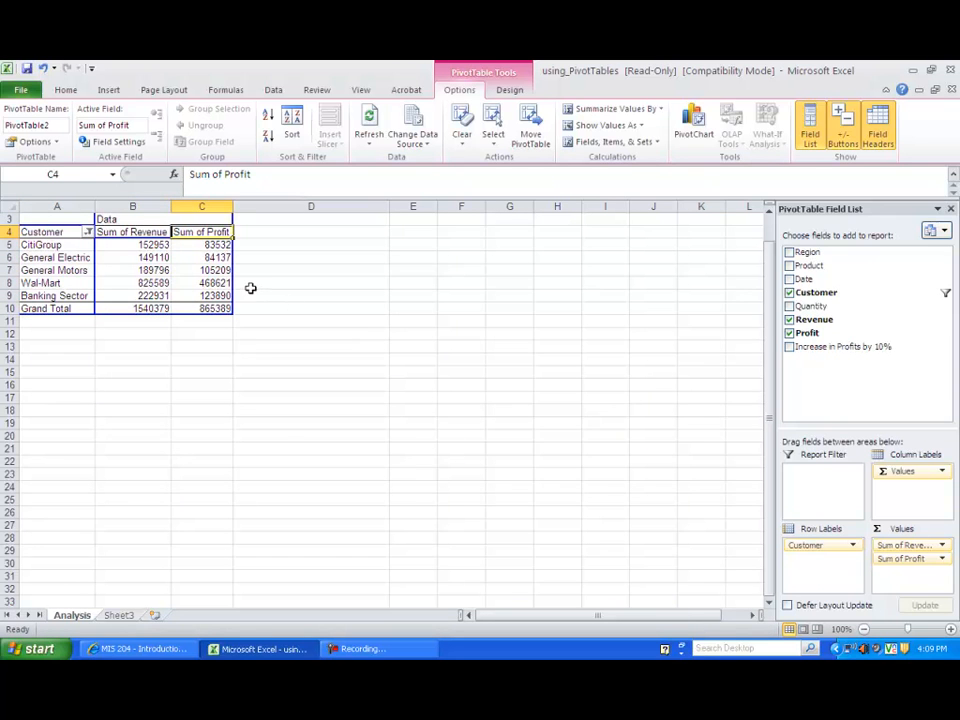
# - Apply a Largest to Smallest, Left to Right value sort based on CitiGroup's Sum of Profit value
pyautogui.click(215, 247)
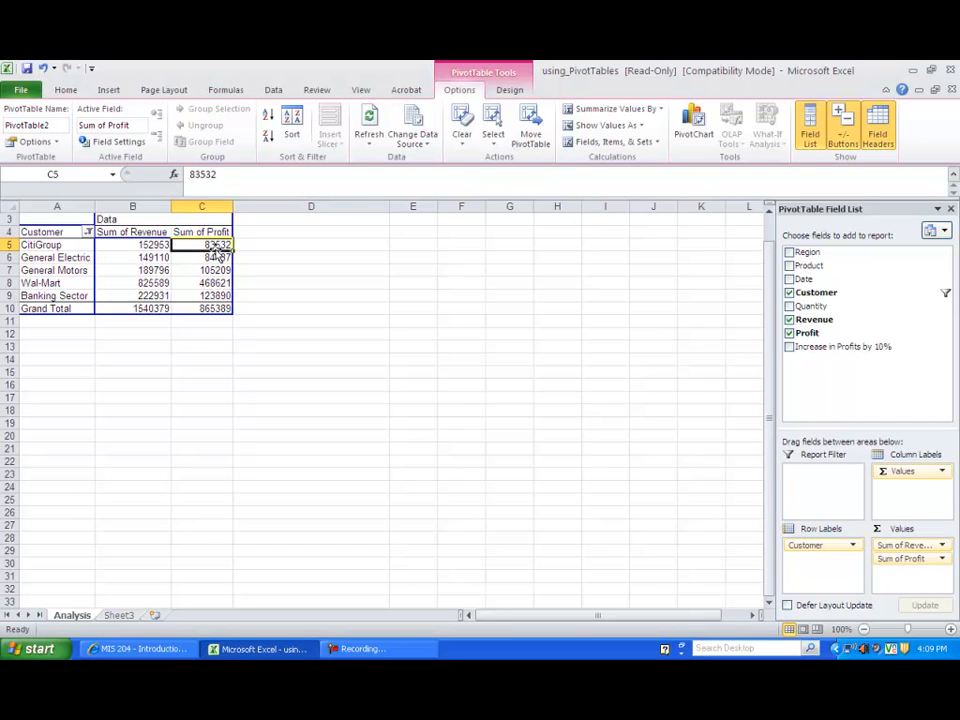
pyautogui.rightClick(218, 244)
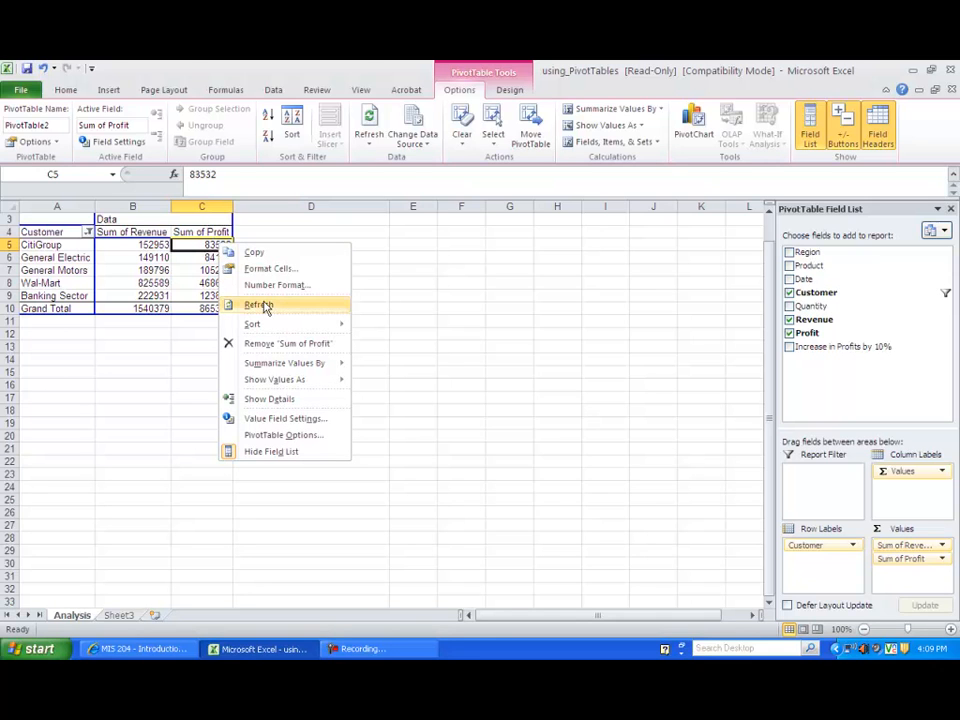
pyautogui.moveTo(266, 325)
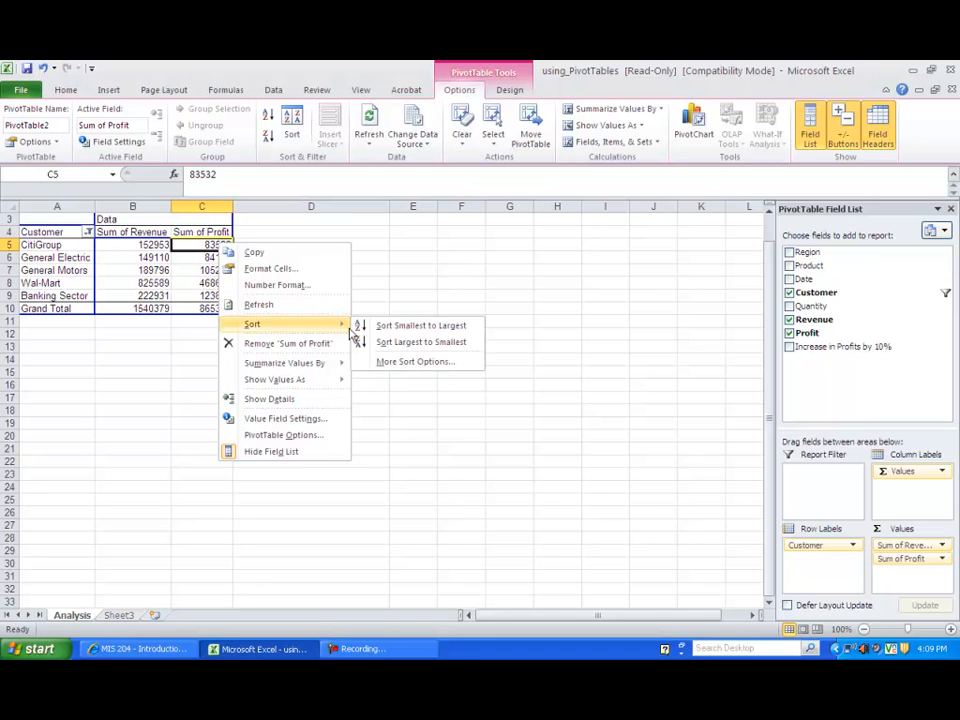
pyautogui.click(380, 363)
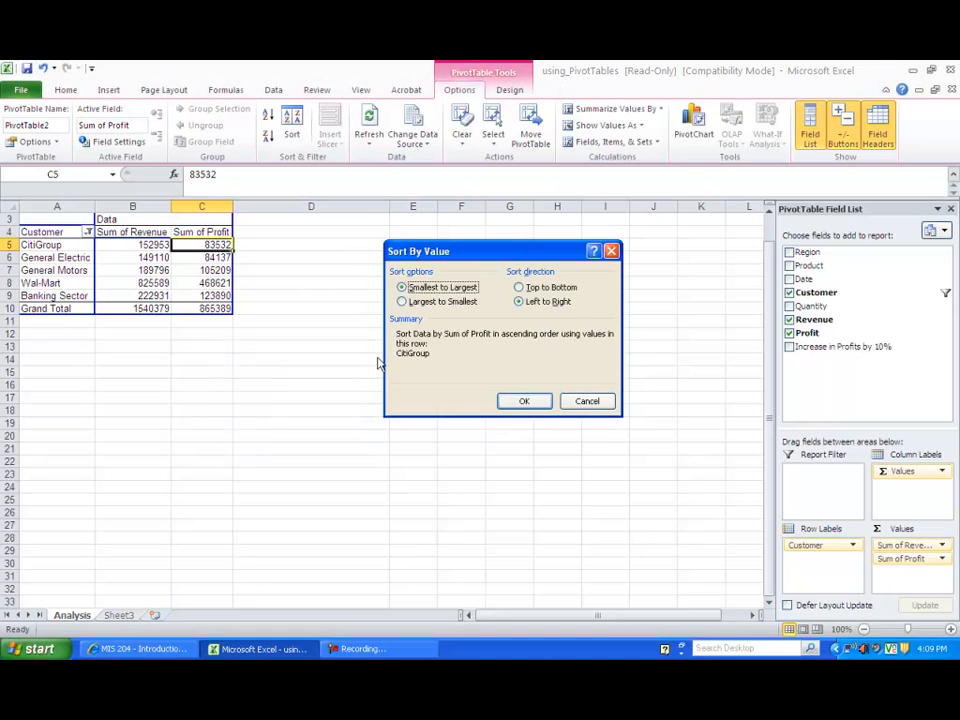
pyautogui.click(402, 302)
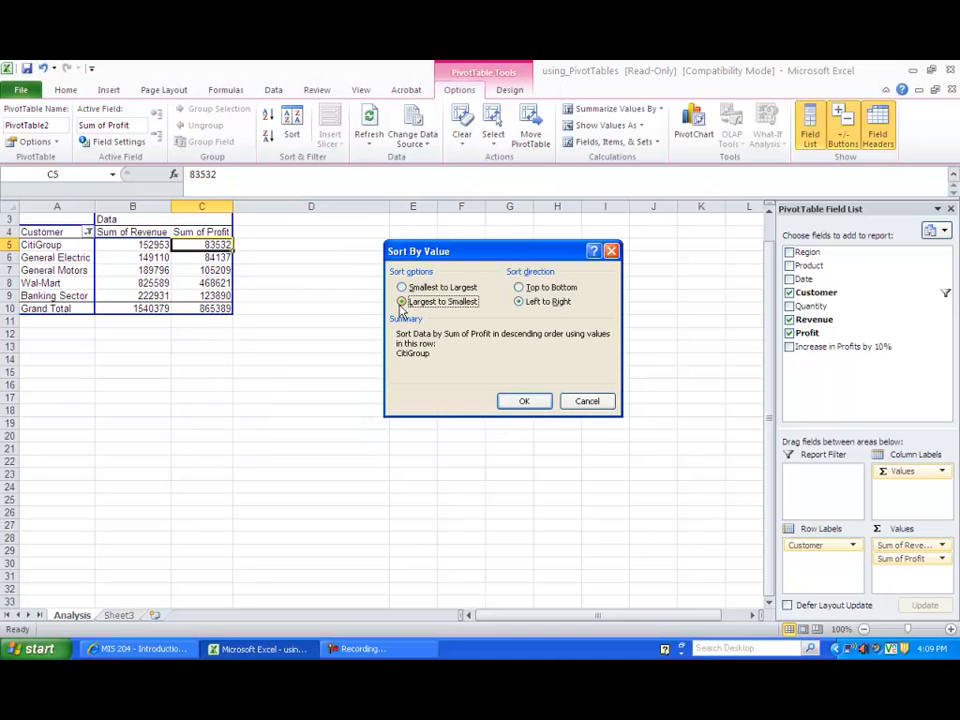
pyautogui.click(521, 401)
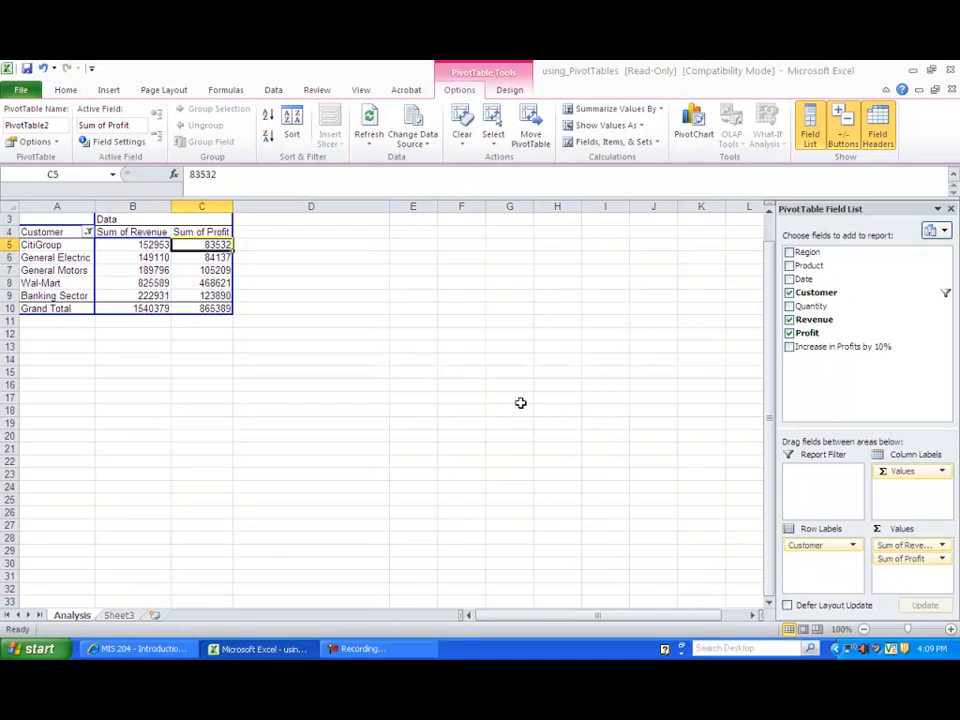